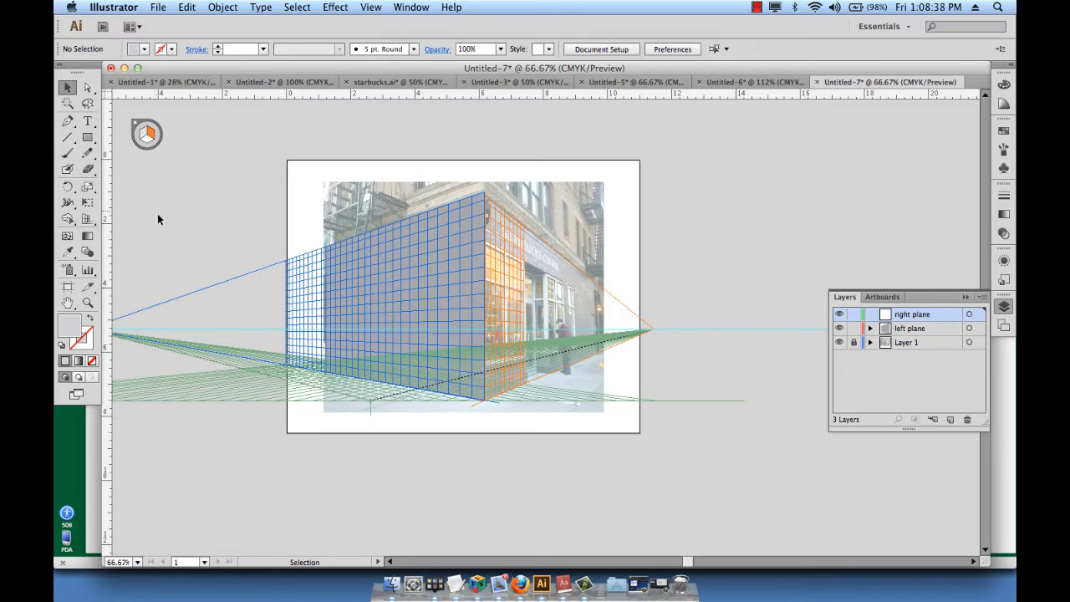
Draw a rectangle in perspective covering the building's right wall on the right plane layer, and deselect it
scroll(158, 217, "left", 2)
left_click(88, 218)
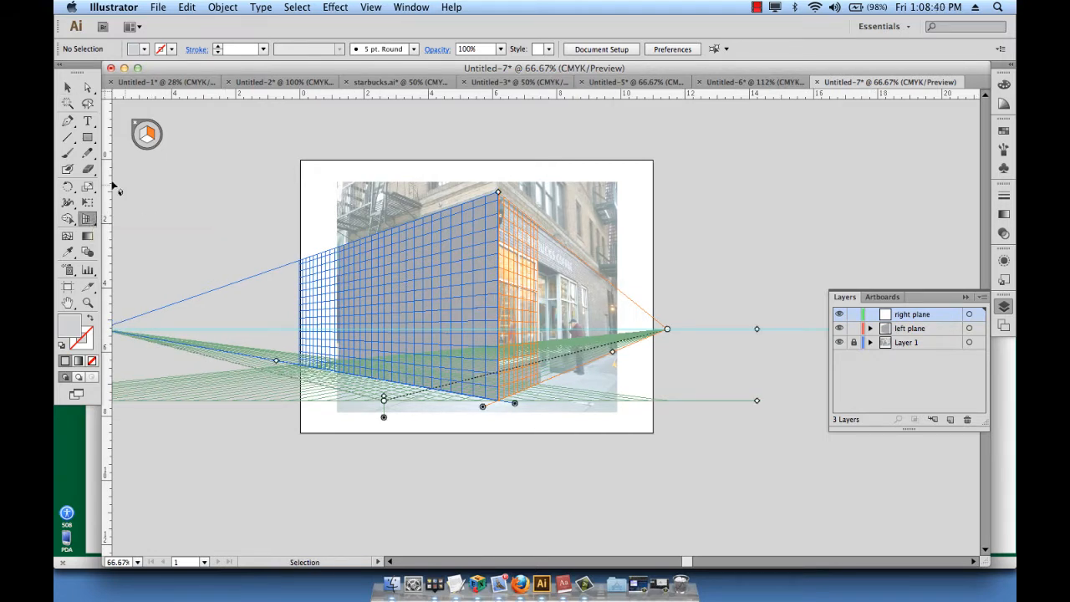
left_click(91, 137)
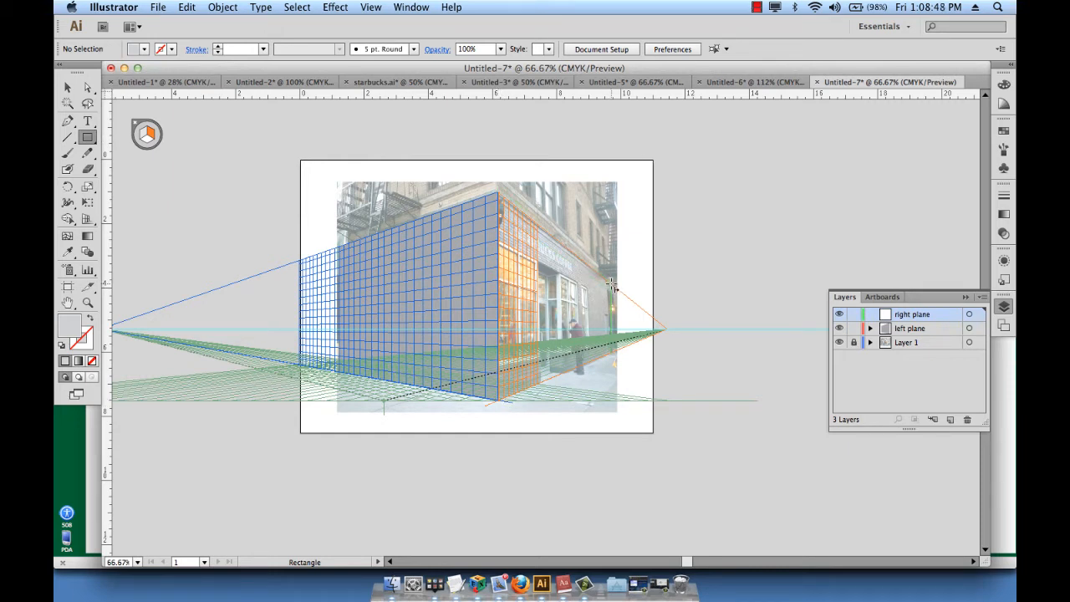
left_click_drag(611, 286, 612, 287)
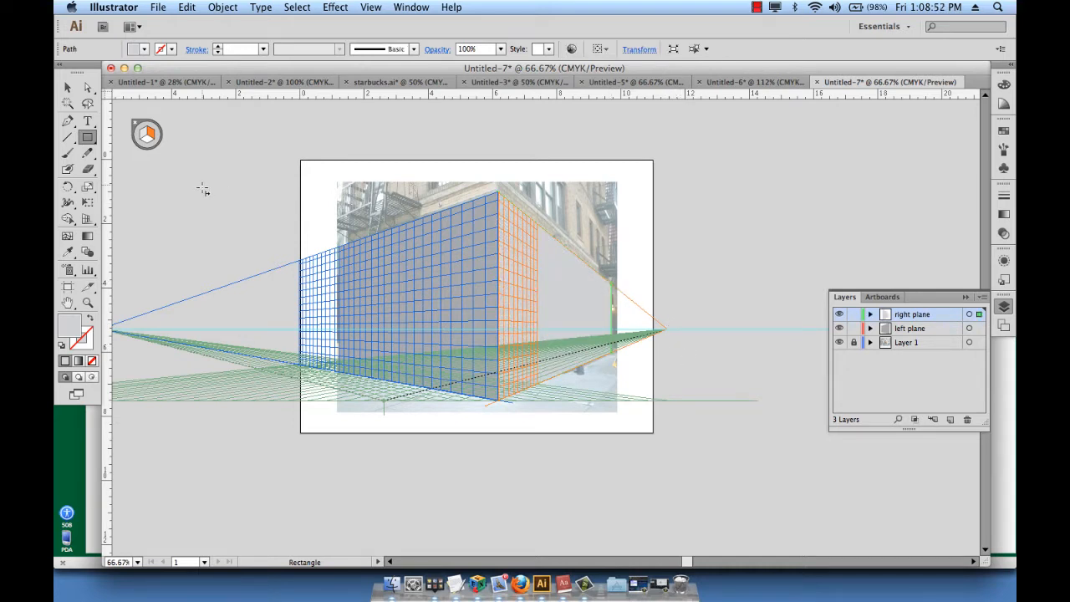
key("shift+v")
left_click(67, 87)
left_click(222, 218)
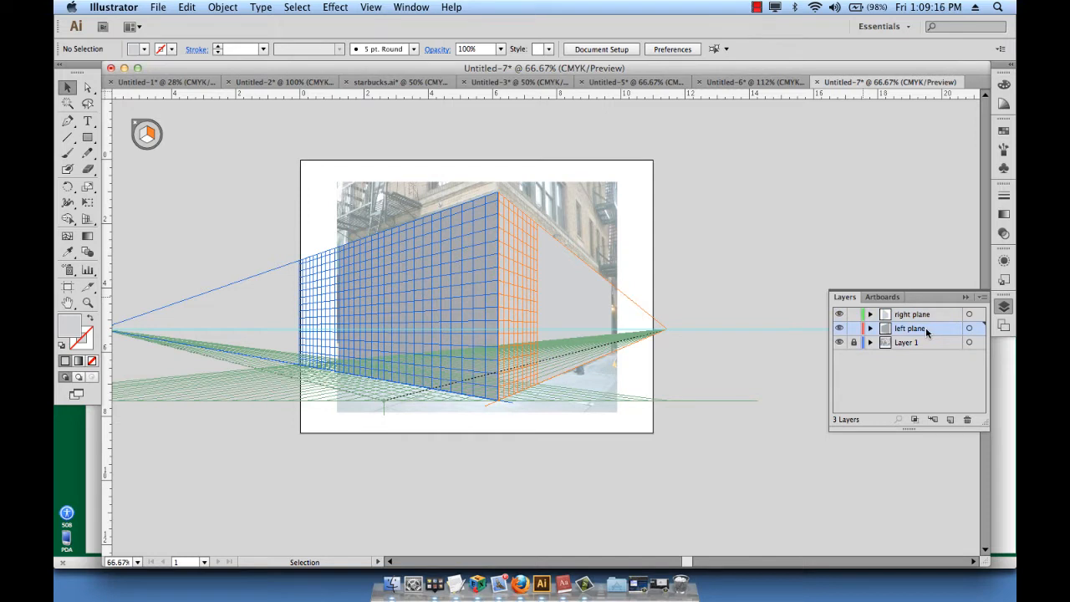
Lock the right plane layer and hide the left plane layer
left_click(854, 315)
left_click(840, 329)
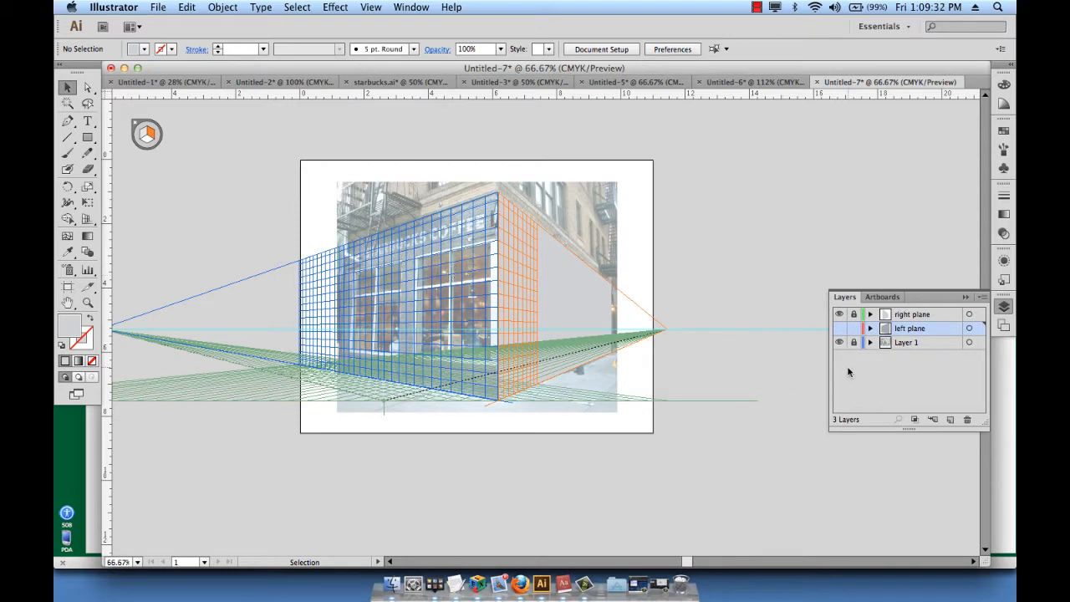
Try to place an instance of the window symbol in the blank area beside the artboard
left_click(1005, 168)
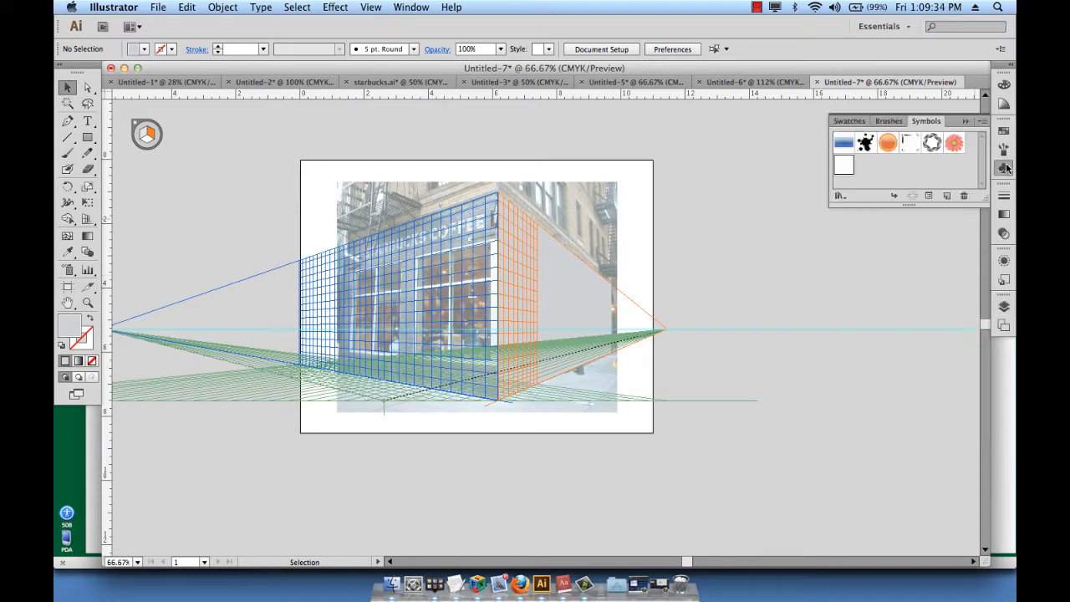
left_click(1004, 306)
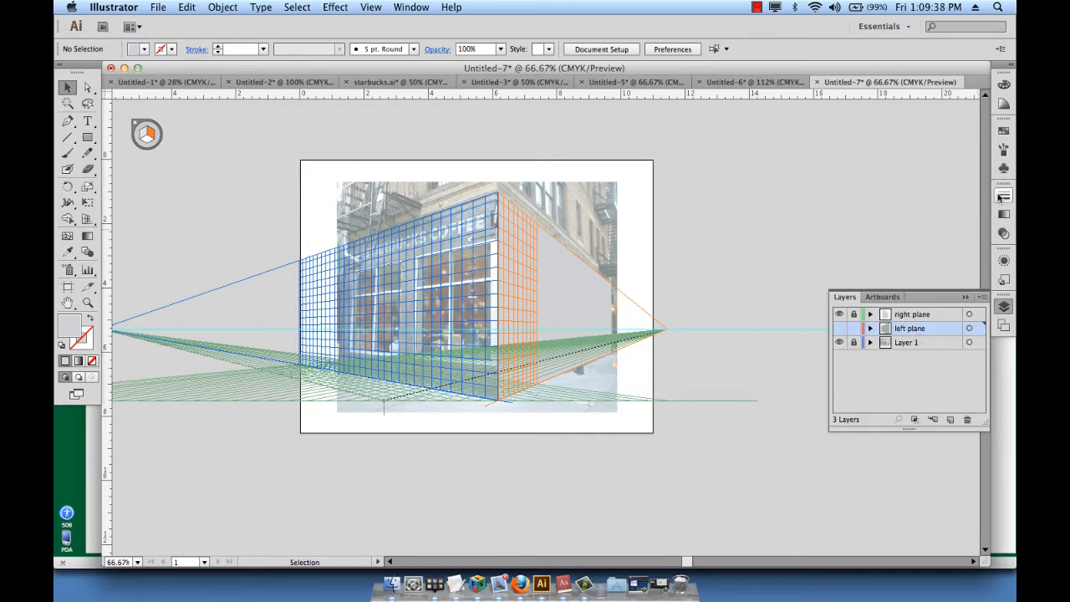
left_click(1004, 168)
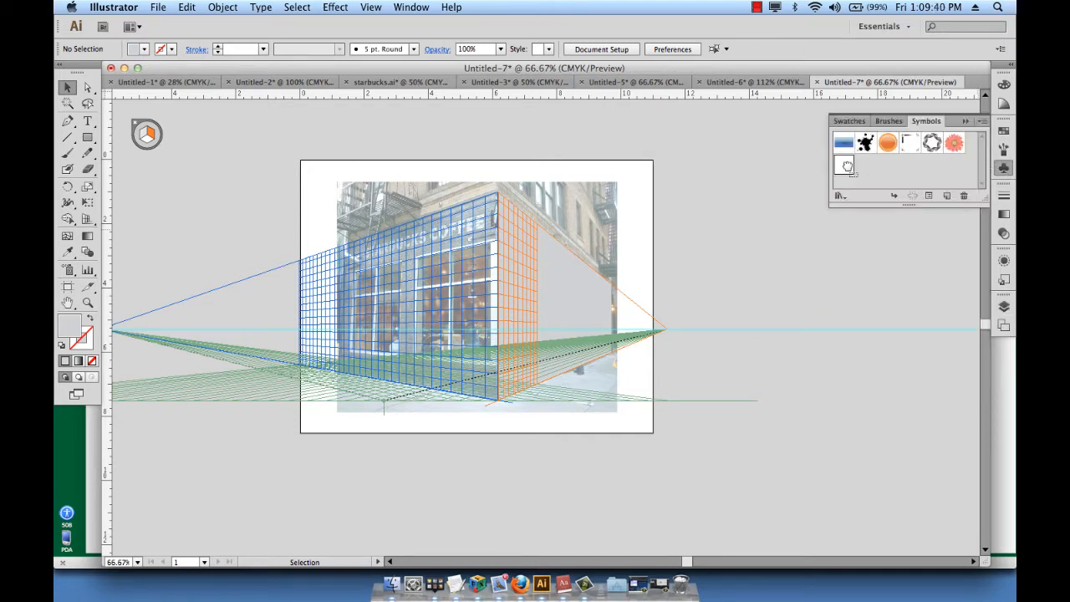
left_click_drag(843, 165, 747, 216)
left_click(1005, 308)
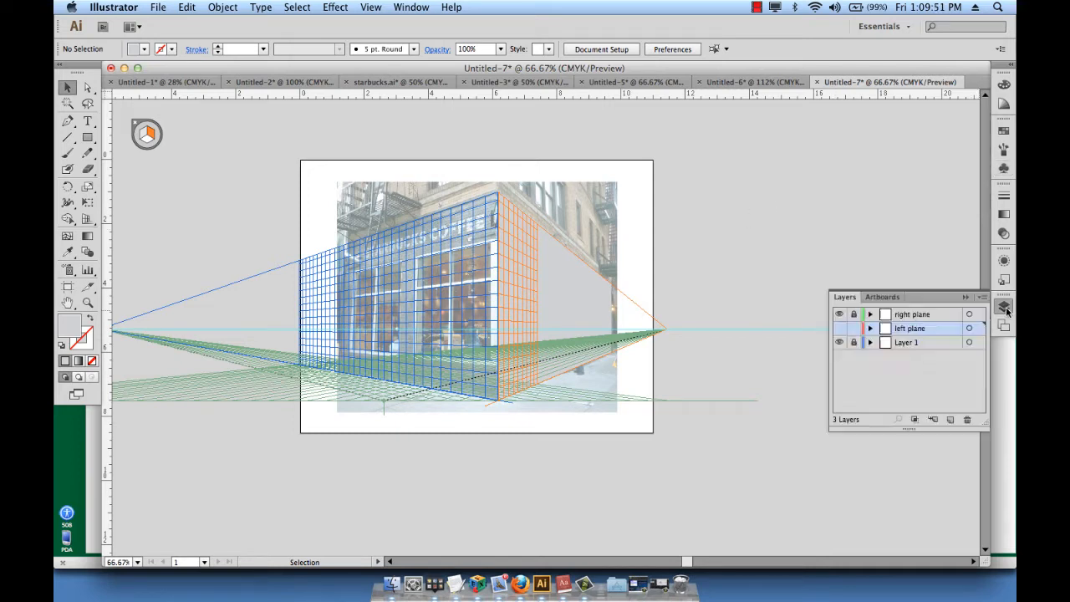
Show the left plane layer and hide only the wall path inside it to expose the photo's windows
left_click(840, 328)
left_click(840, 330)
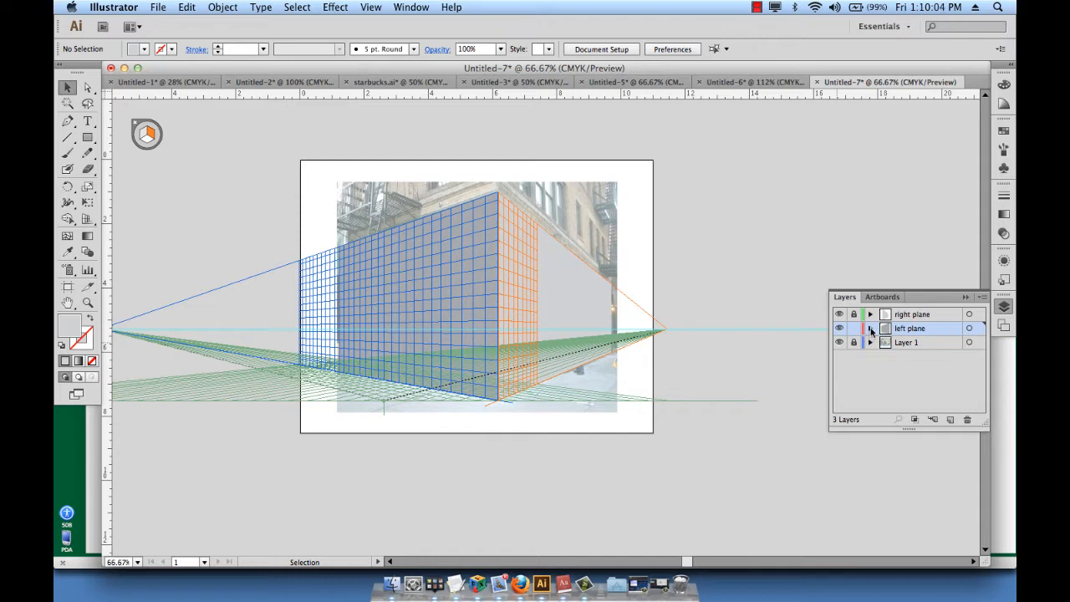
left_click(870, 329)
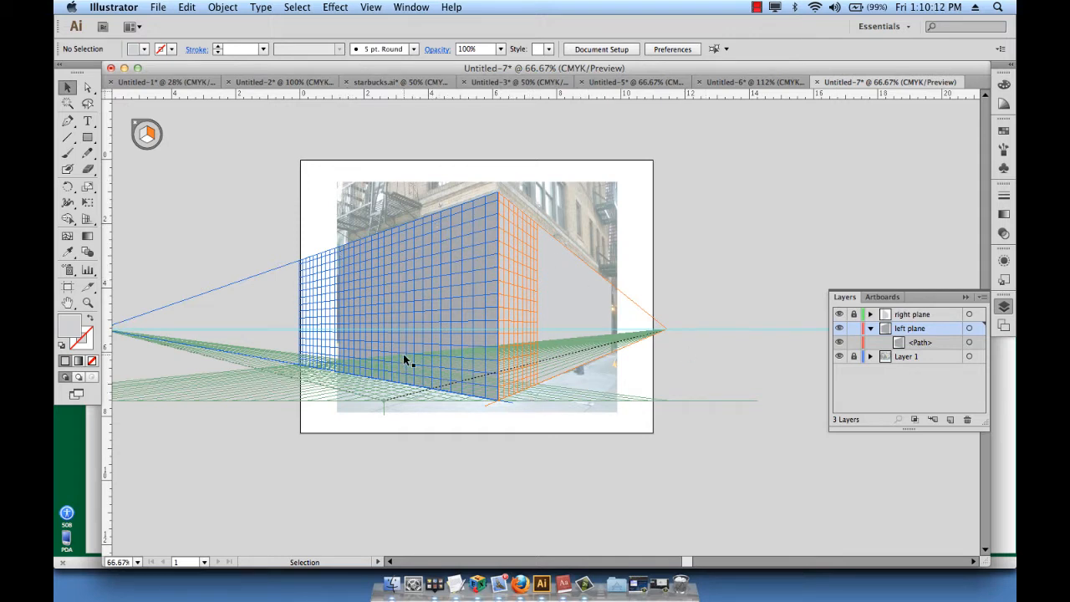
left_click(841, 343)
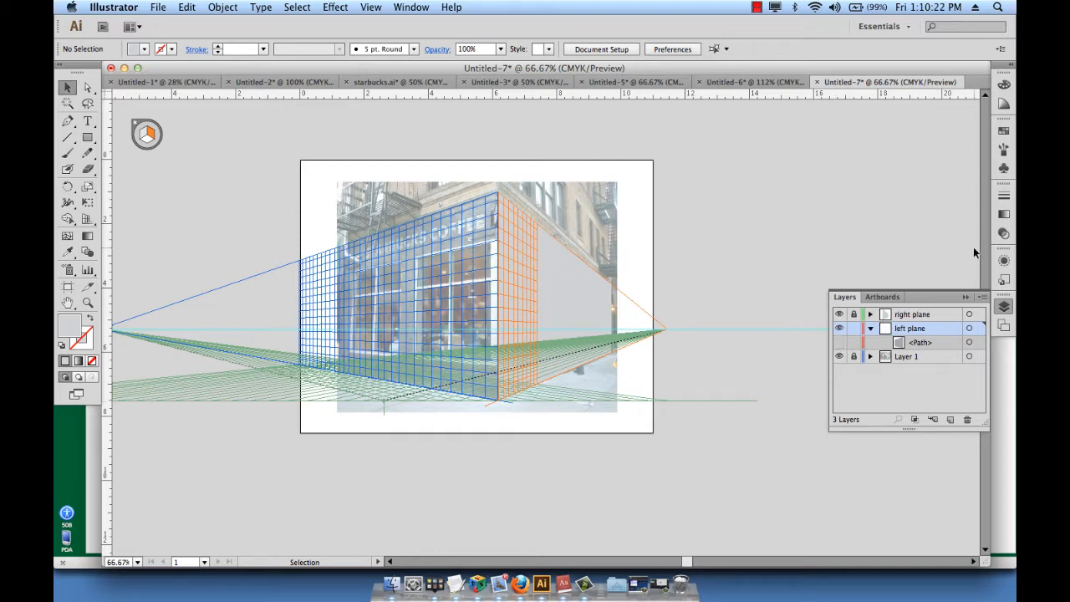
Place an instance of the window symbol in the blank area beside the artboard
left_click(1004, 168)
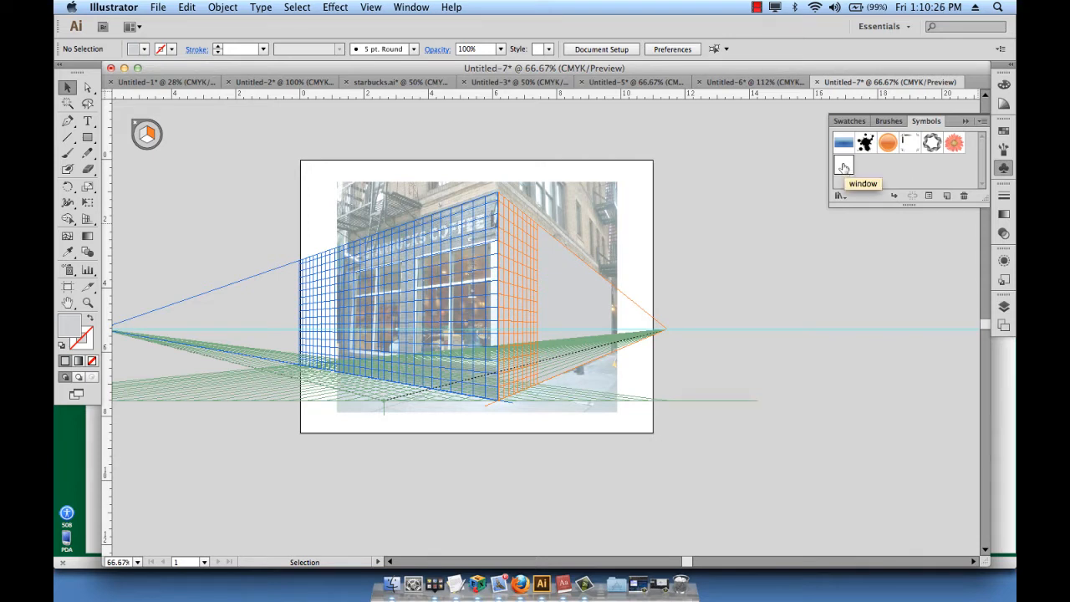
left_click_drag(844, 167, 755, 199)
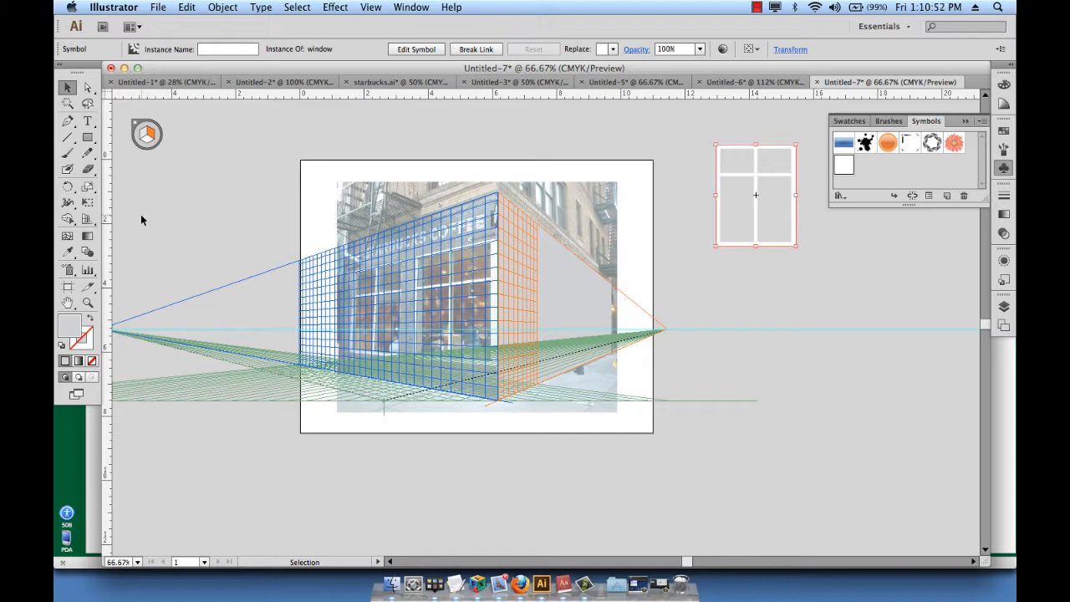
Try to attach the window symbol to the right perspective plane with the Perspective Selection tool, and undo the placement
left_click(88, 219)
left_click(92, 224)
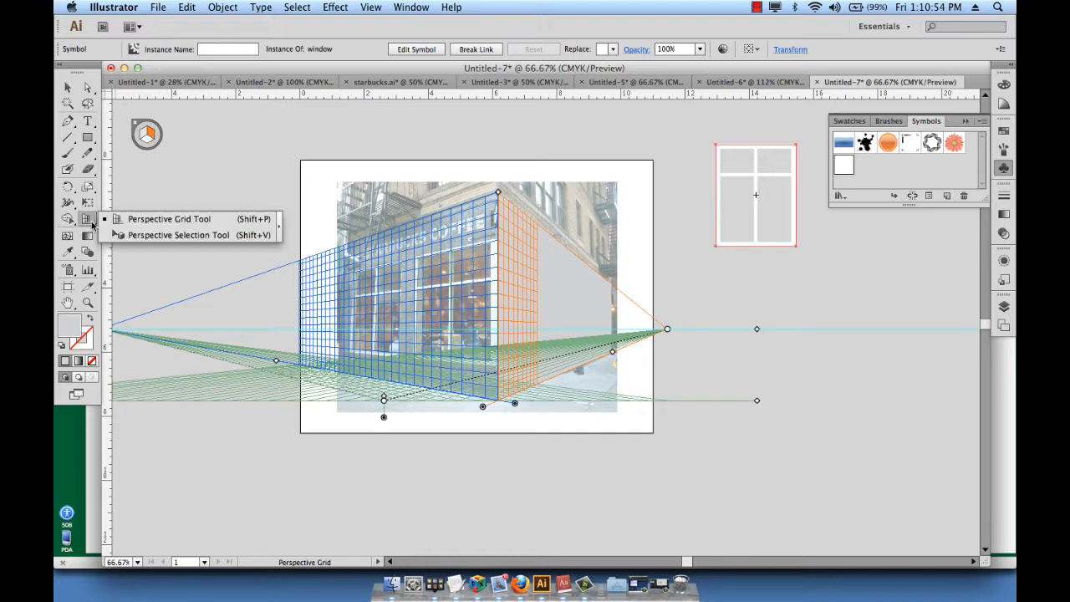
left_click(166, 238)
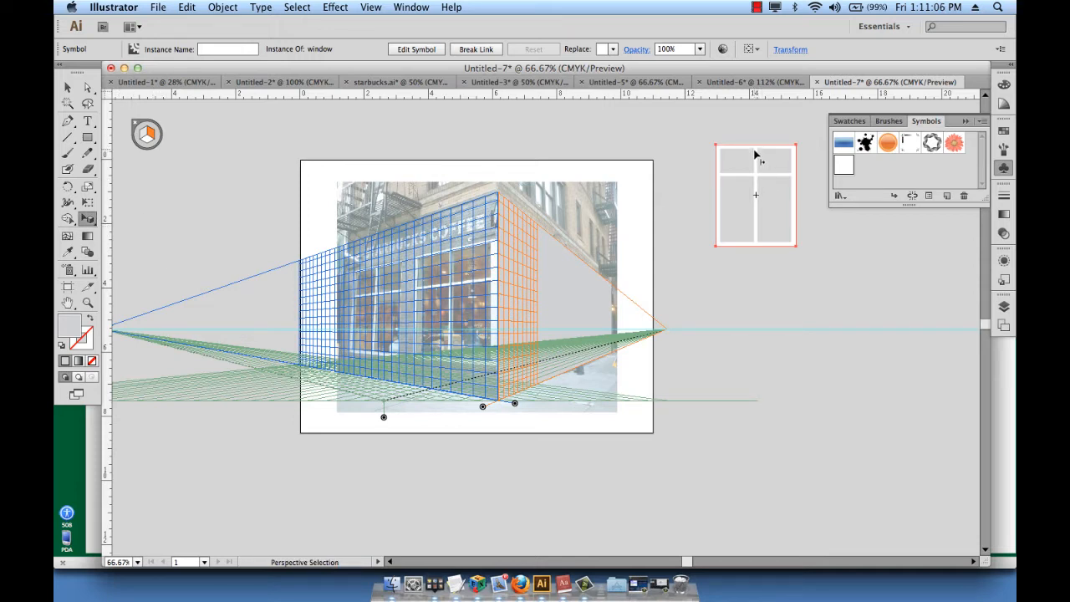
left_click_drag(754, 154, 528, 163)
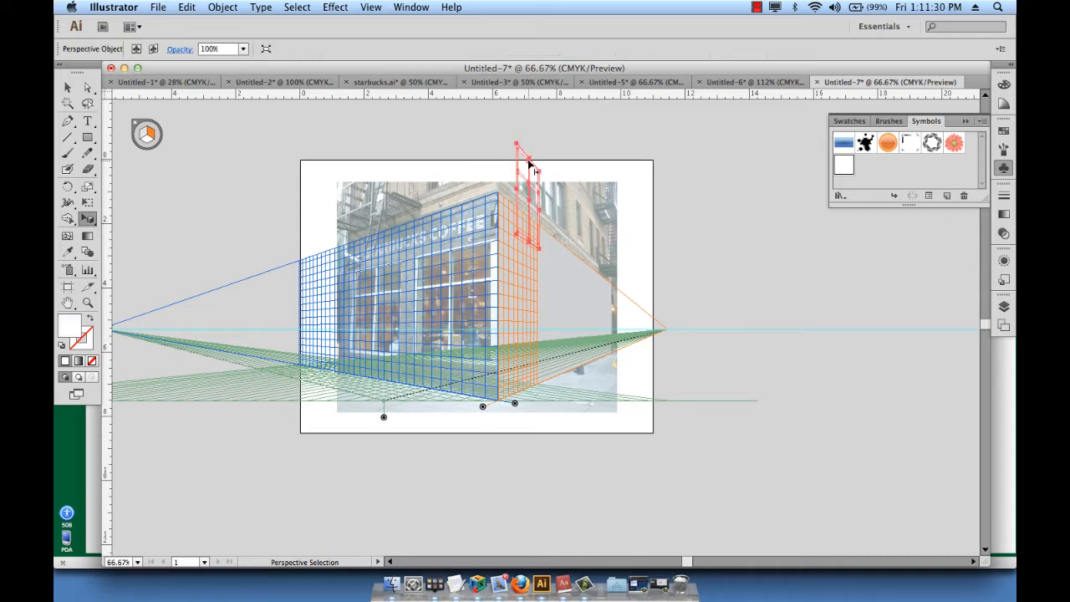
key("super+z")
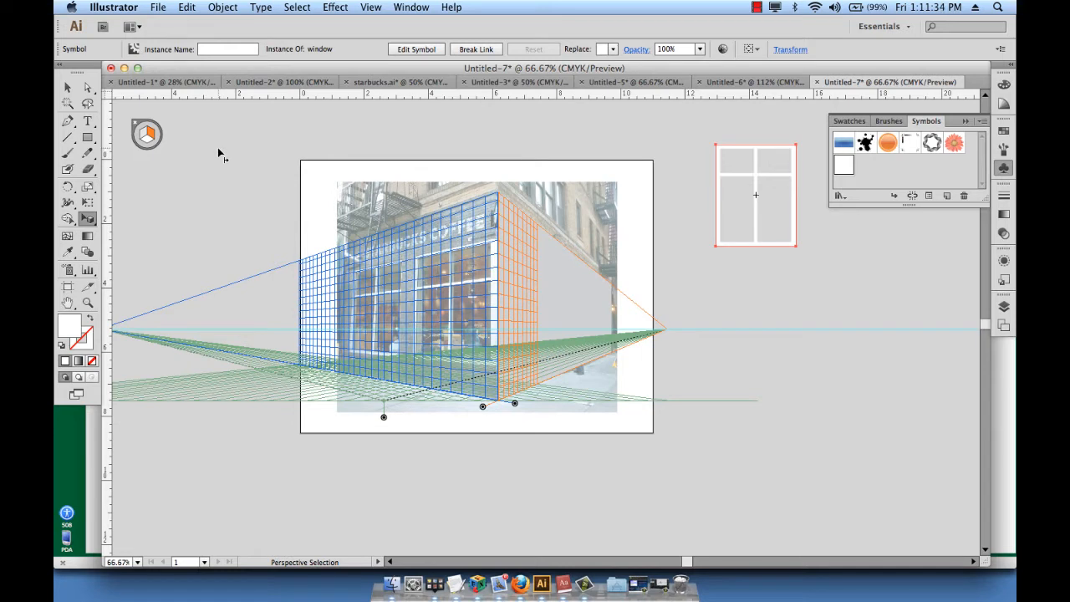
Attach the window symbol to the left perspective plane and stretch it to fit the photo's left-wall window nearest the building corner
key("1")
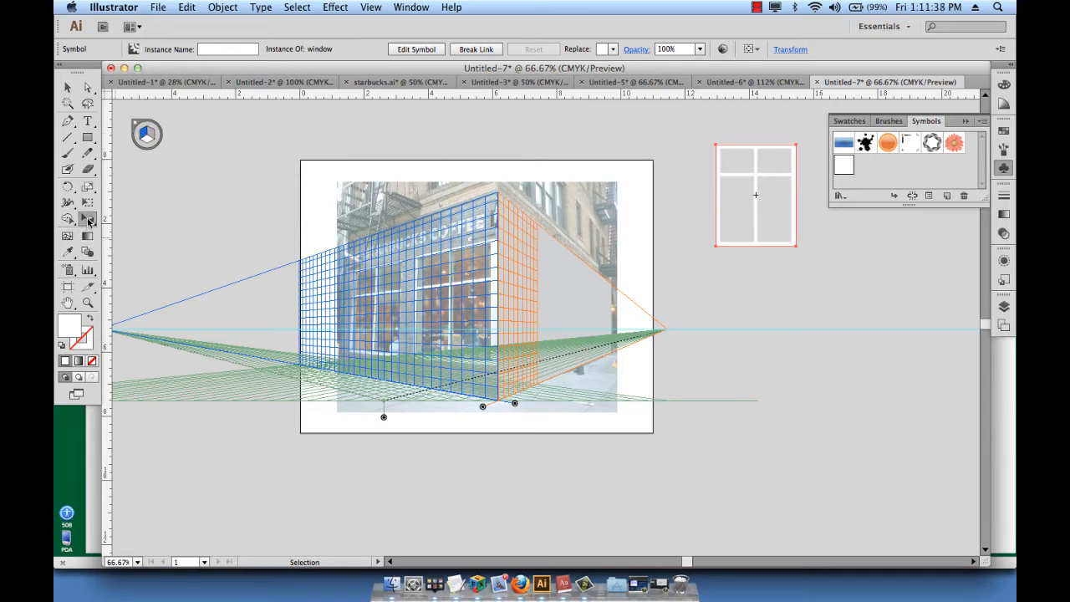
left_click(88, 220)
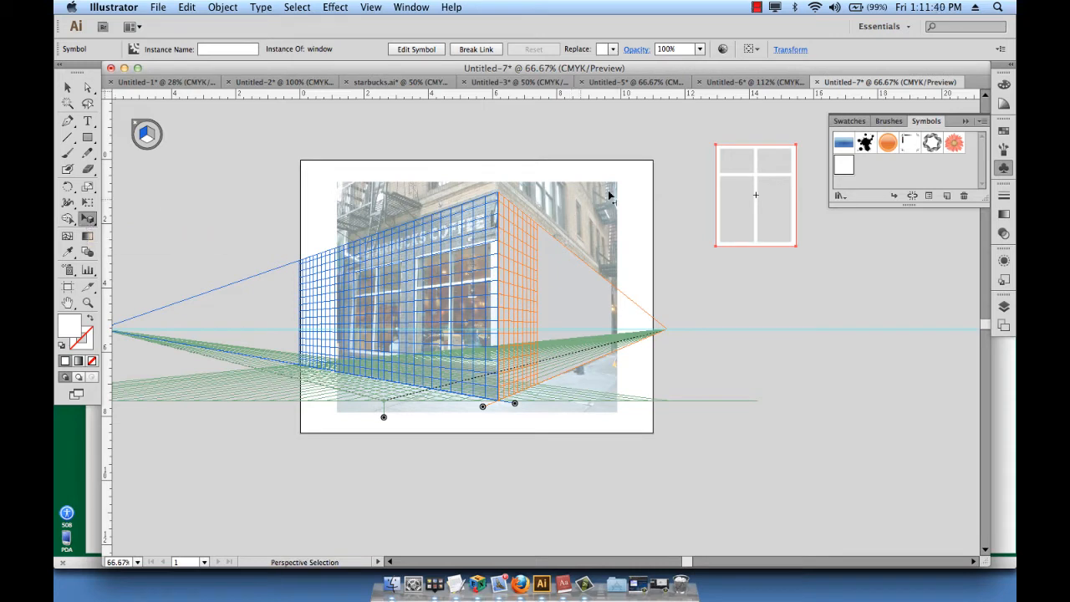
left_click_drag(760, 177, 460, 270)
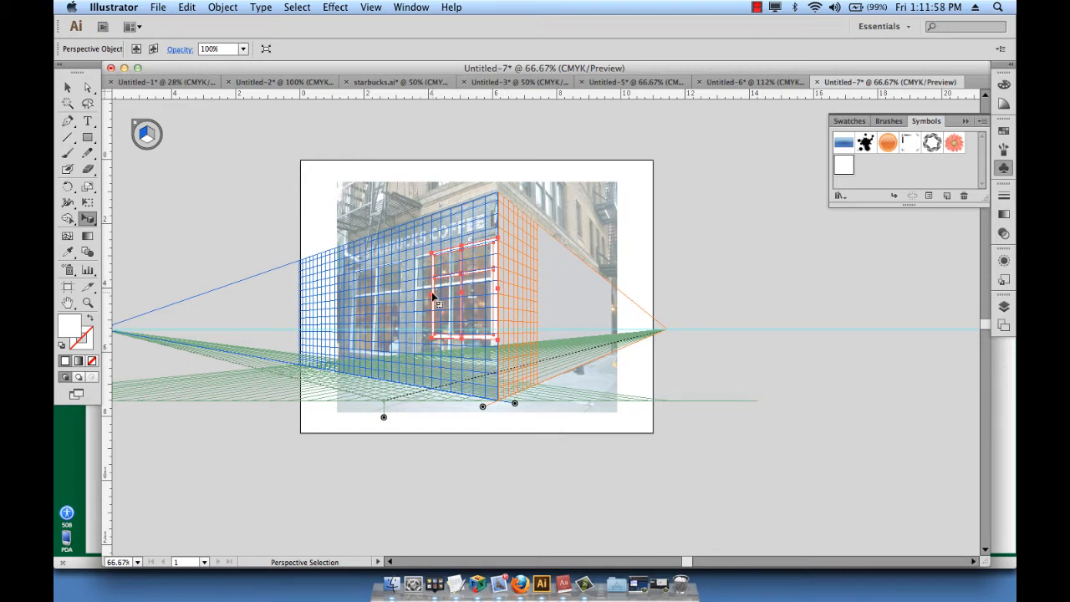
left_click_drag(432, 299, 416, 301)
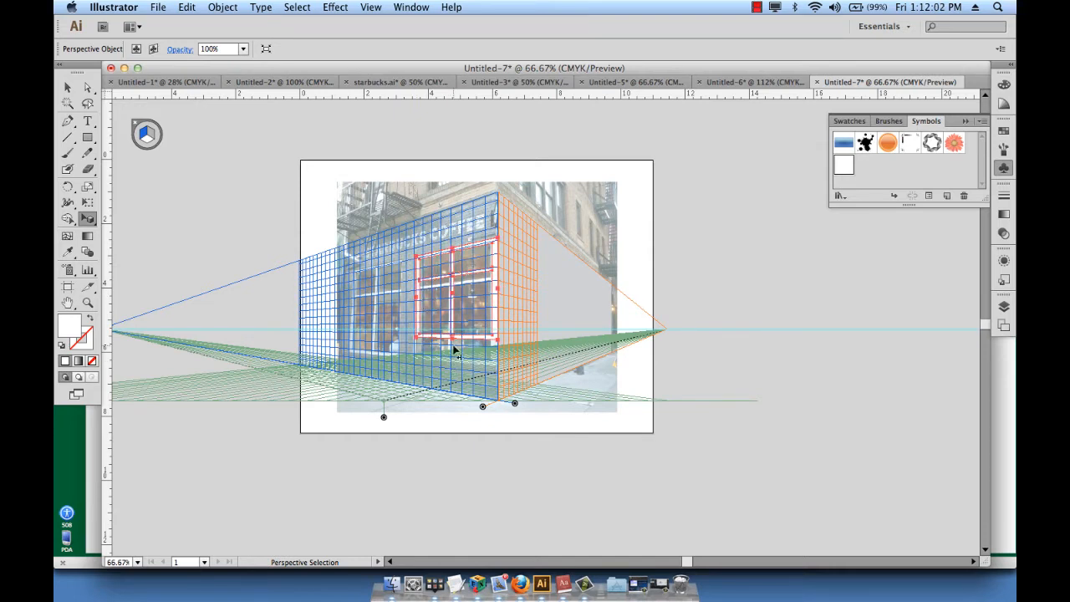
left_click_drag(452, 362, 452, 361)
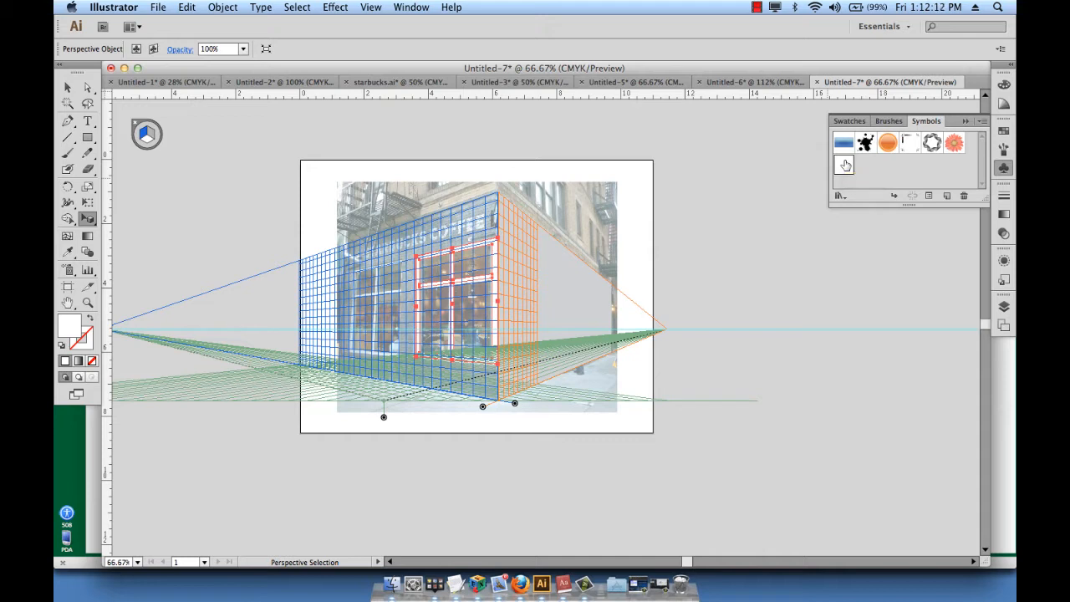
Add a second window symbol to the left perspective plane, fit it to the photo's farther left-wall window, and deselect it
left_click_drag(845, 164, 382, 298)
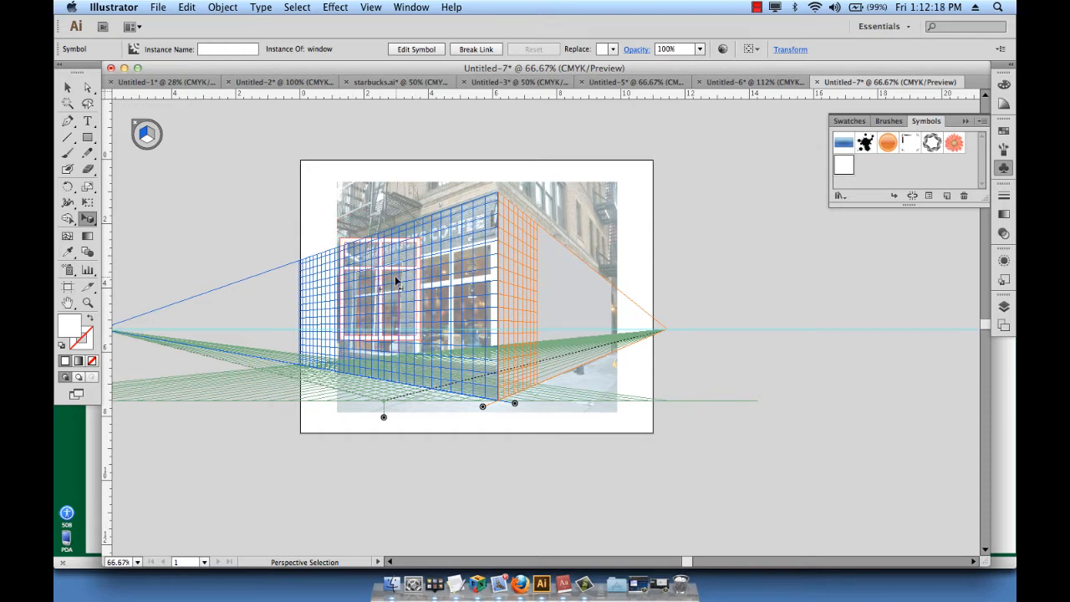
left_click_drag(395, 277, 399, 263)
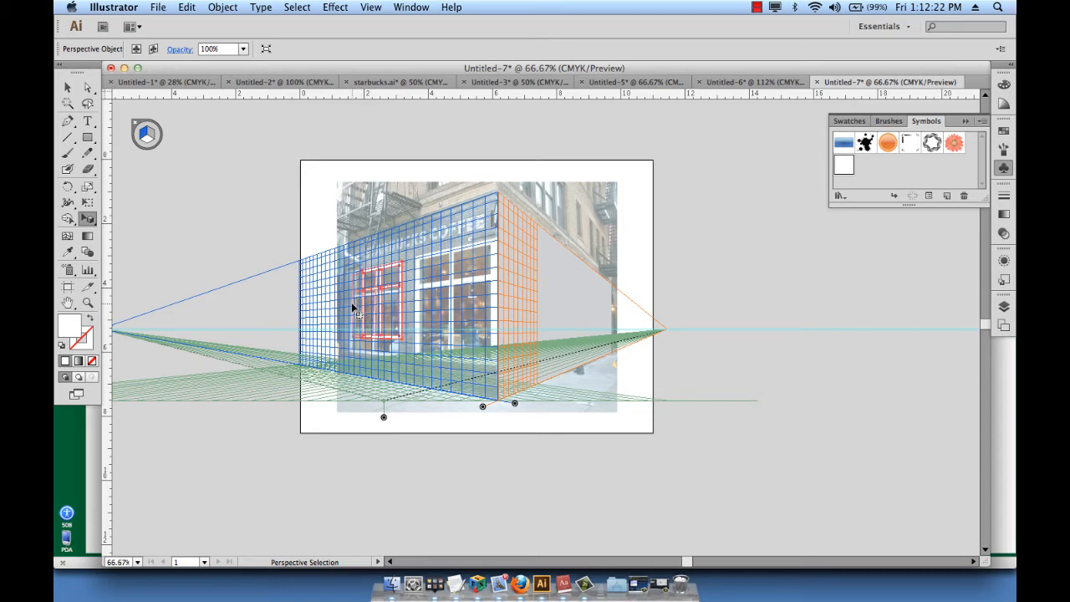
left_click_drag(352, 304, 375, 354)
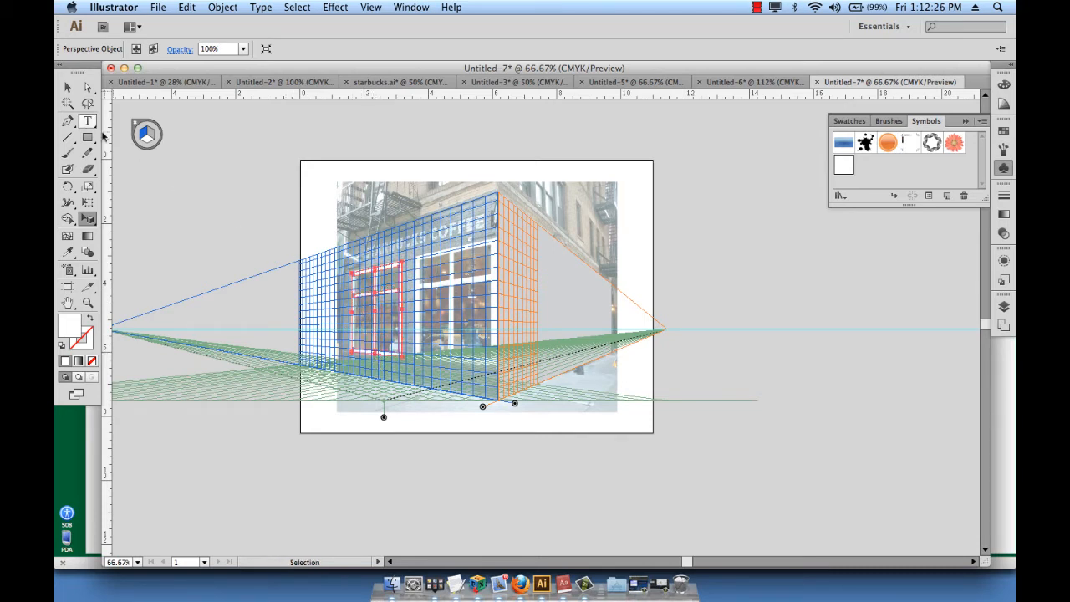
left_click(67, 87)
left_click(251, 182)
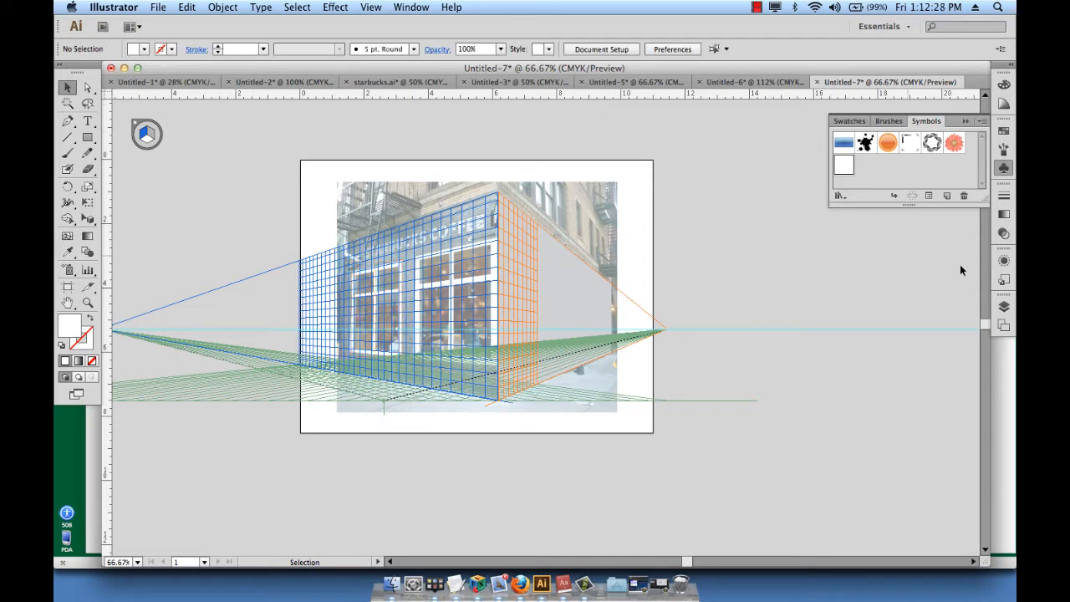
Toggle the two window objects' visibility off and on in the left plane layer, and show the wall path again
left_click(1004, 306)
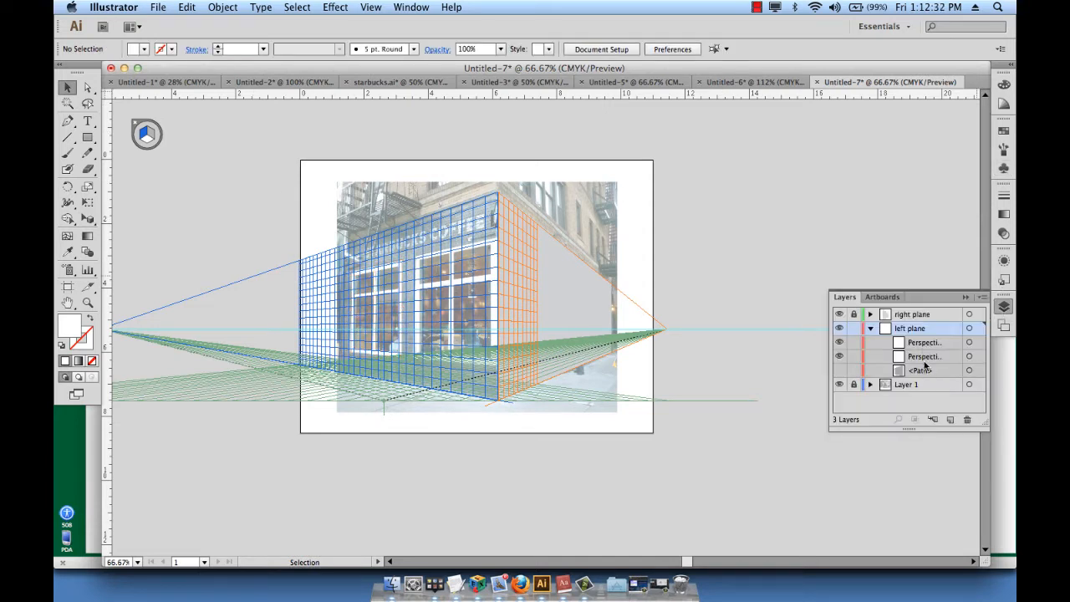
left_click(839, 356)
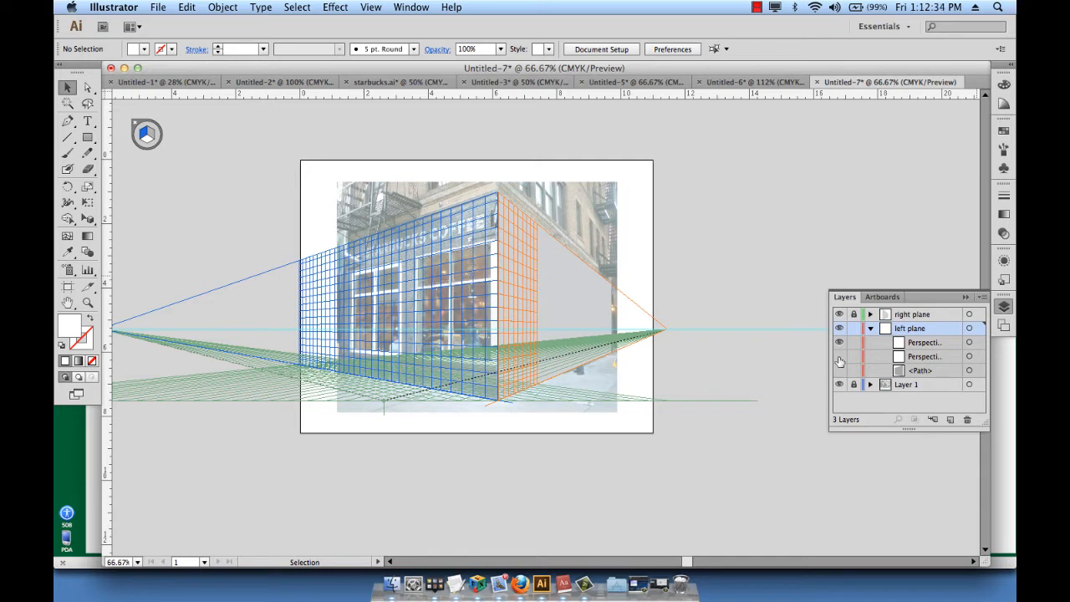
left_click(840, 343)
left_click(839, 343)
left_click(839, 356)
left_click(839, 370)
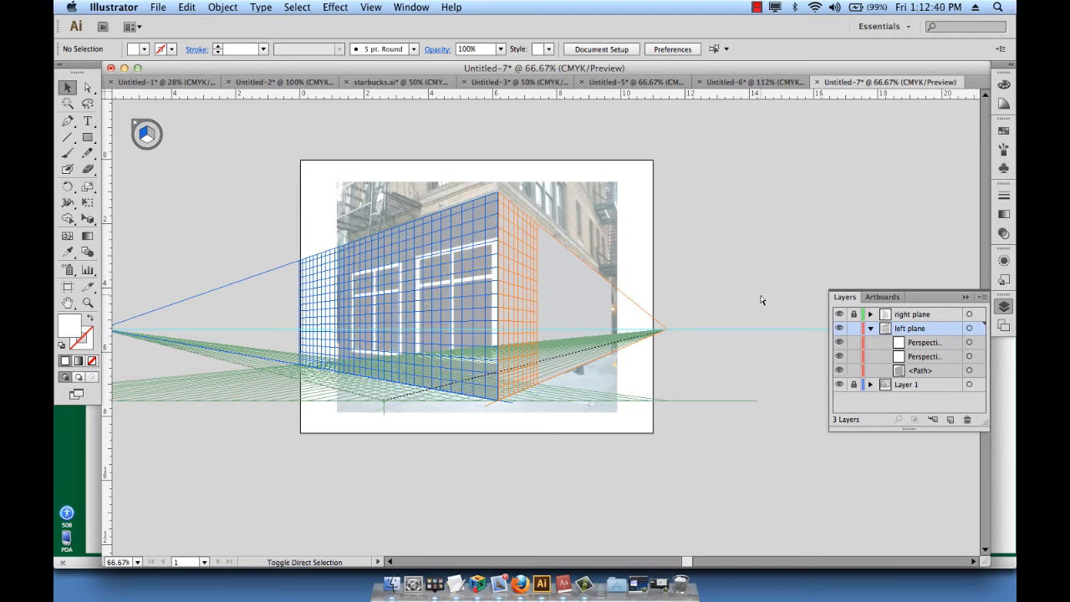
Hide the perspective grid and collapse the left plane layer's contents
key("super+shift+i")
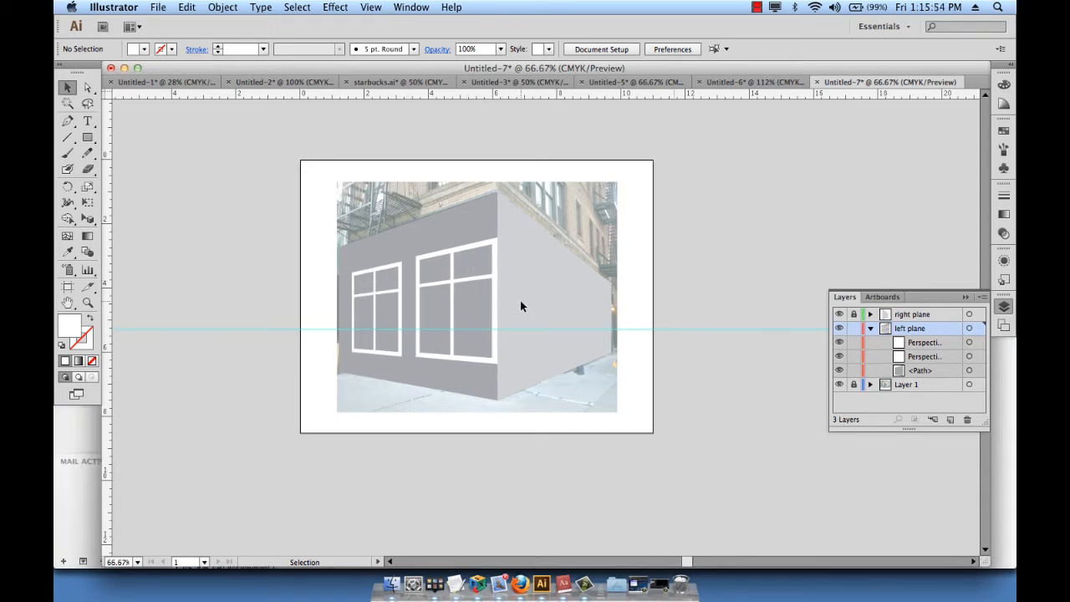
left_click(870, 328)
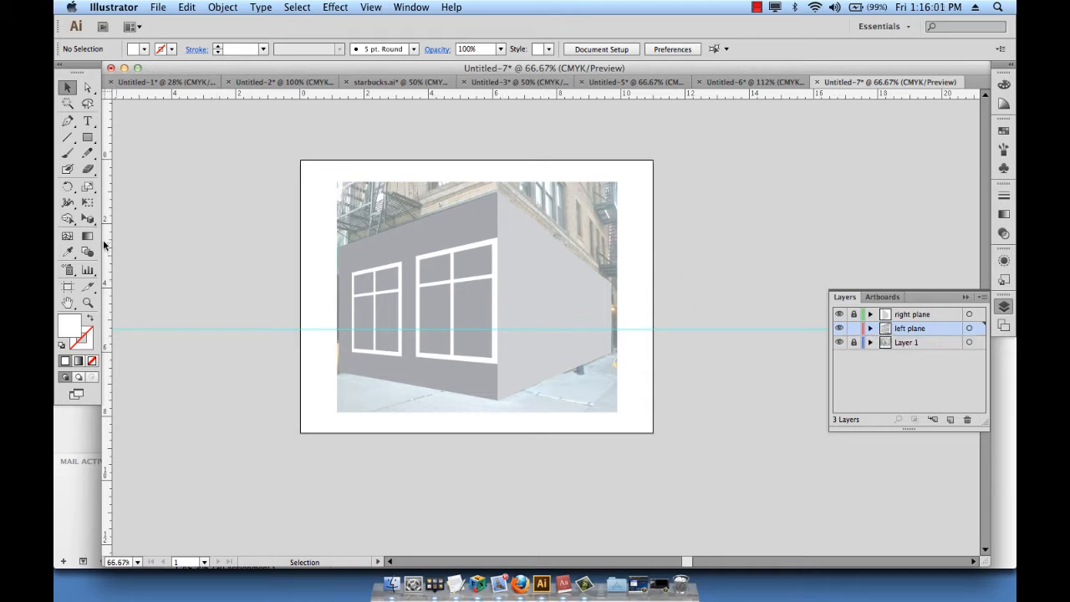
Bring back the perspective grid with its adjustment handles using the Perspective Grid tool
left_click_drag(88, 224, 168, 219)
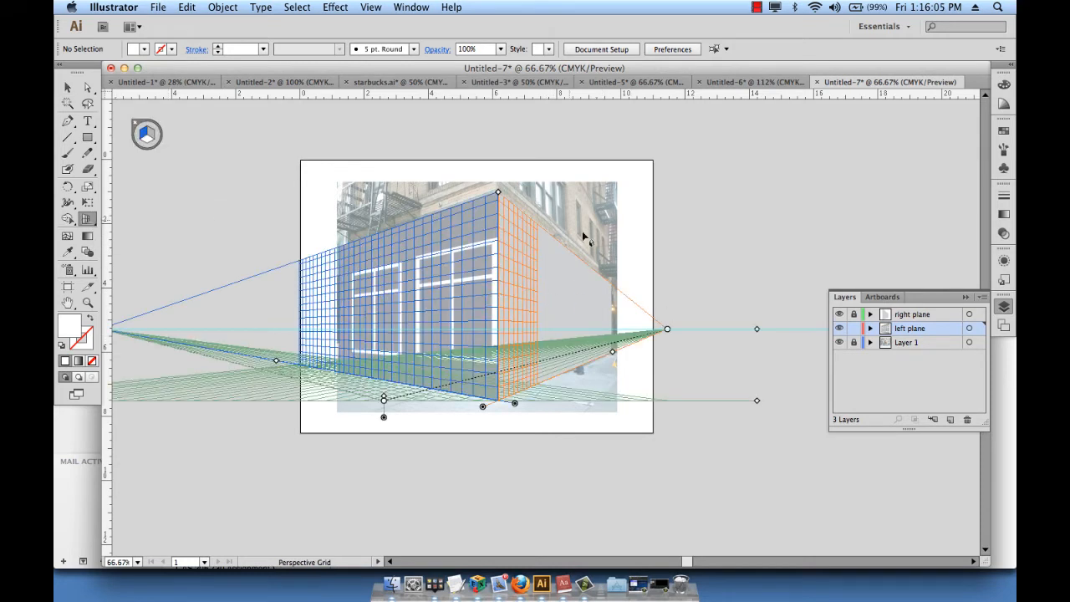
key("shift+v")
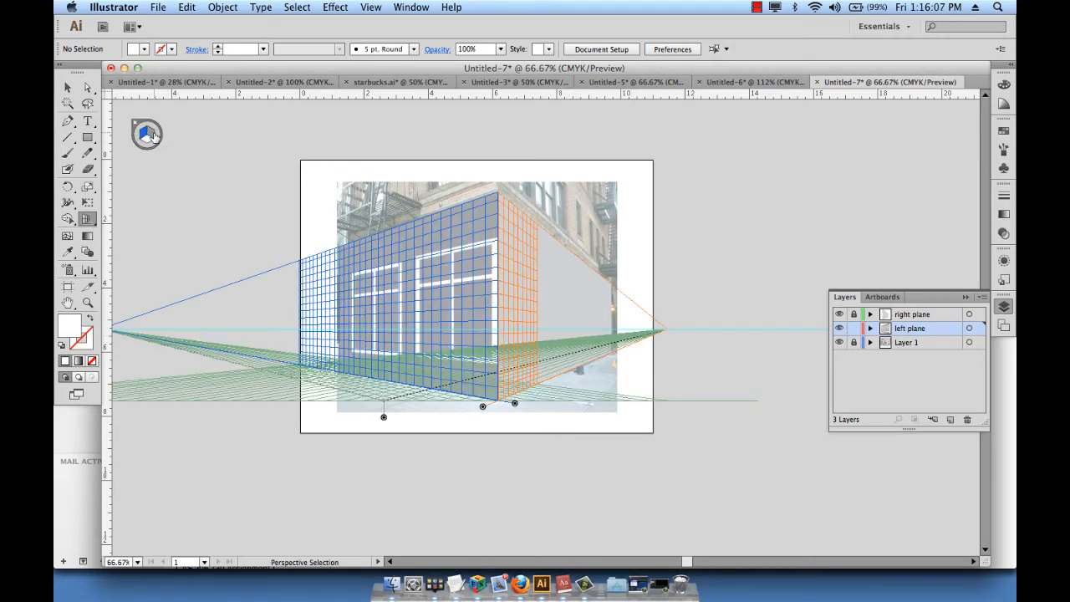
key("shift+p")
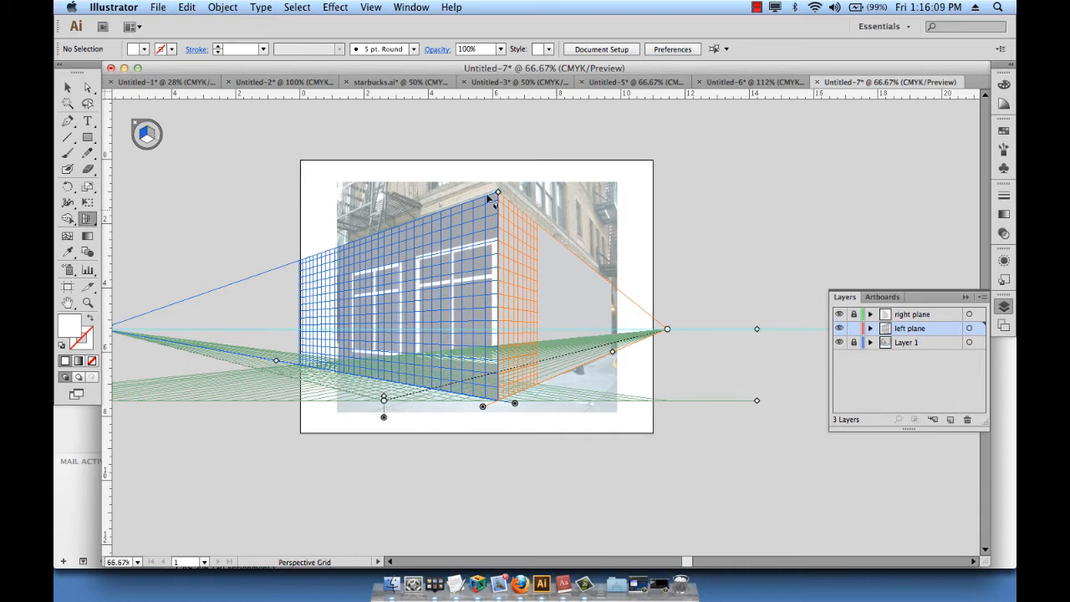
Make the horizontal ground plane of the perspective grid active and choose a dark gray fill for the Rectangle tool
left_click(68, 87)
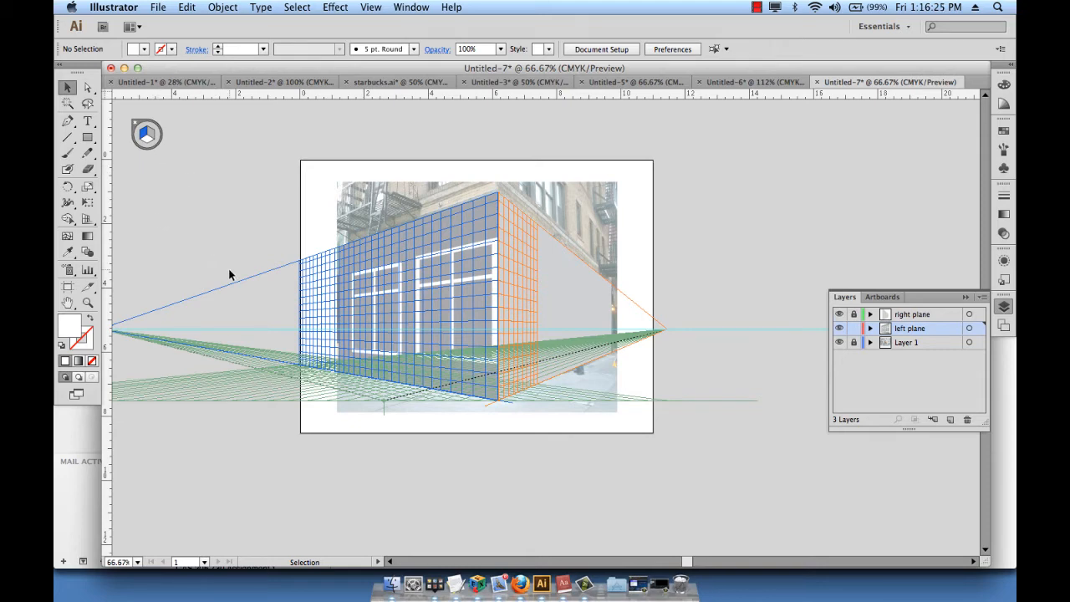
scroll(229, 274, "left", 3)
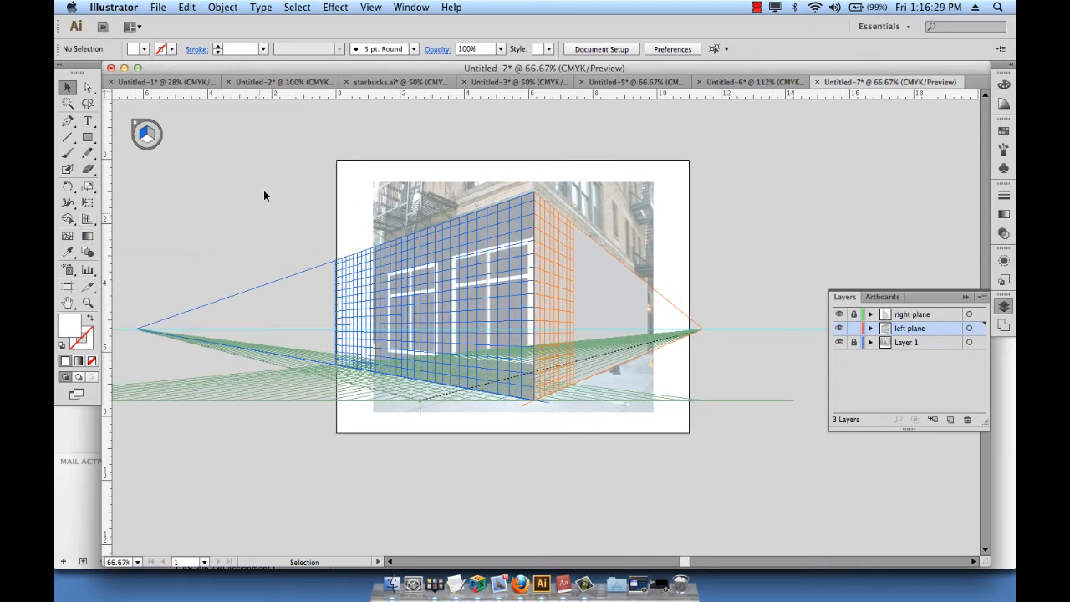
left_click(88, 220)
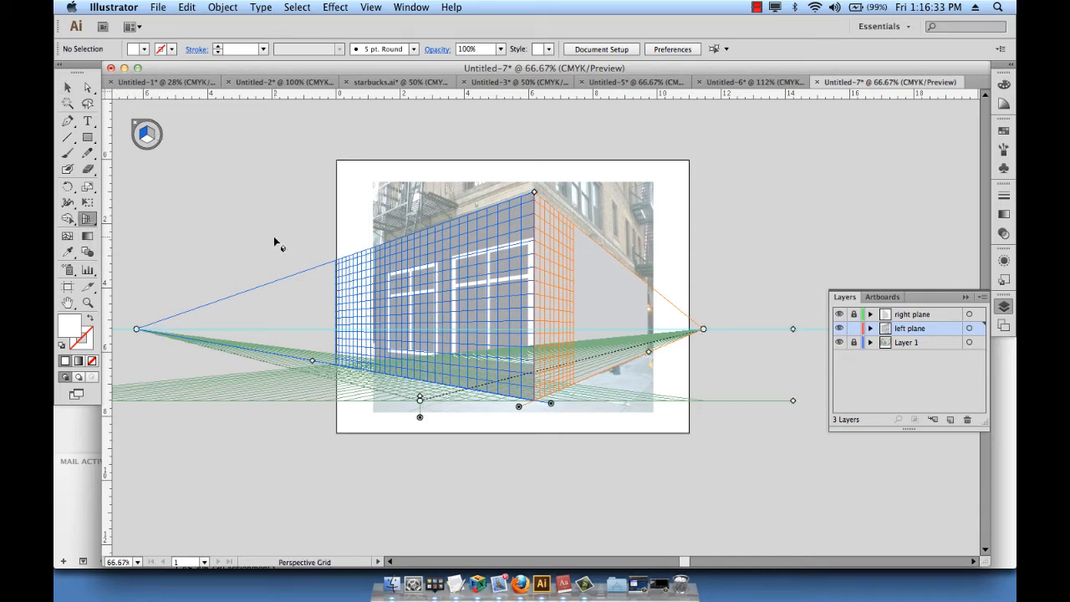
key("2")
left_click(89, 140)
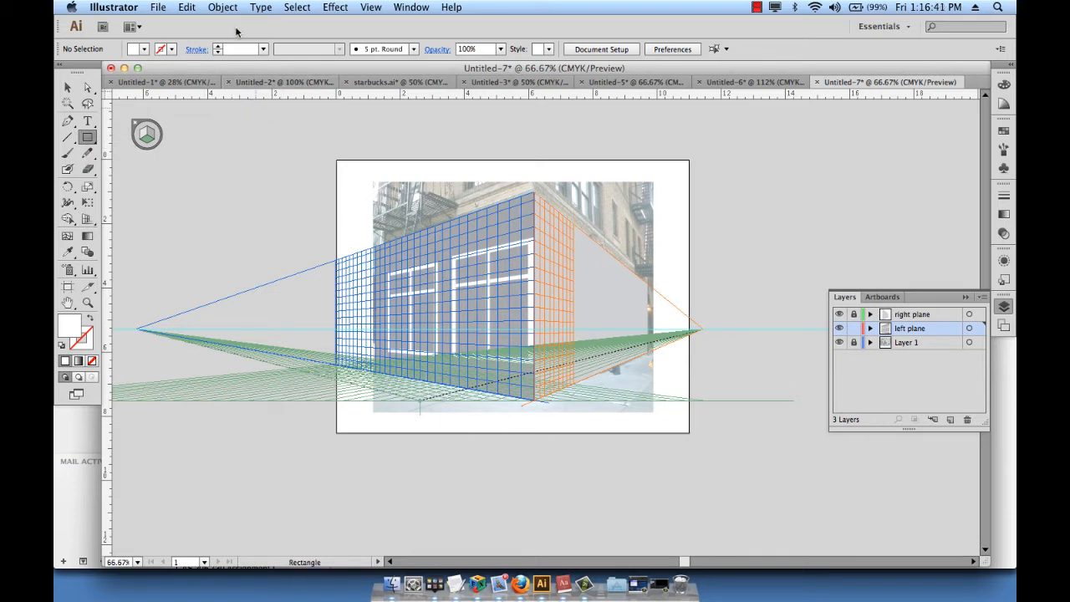
left_click(144, 50)
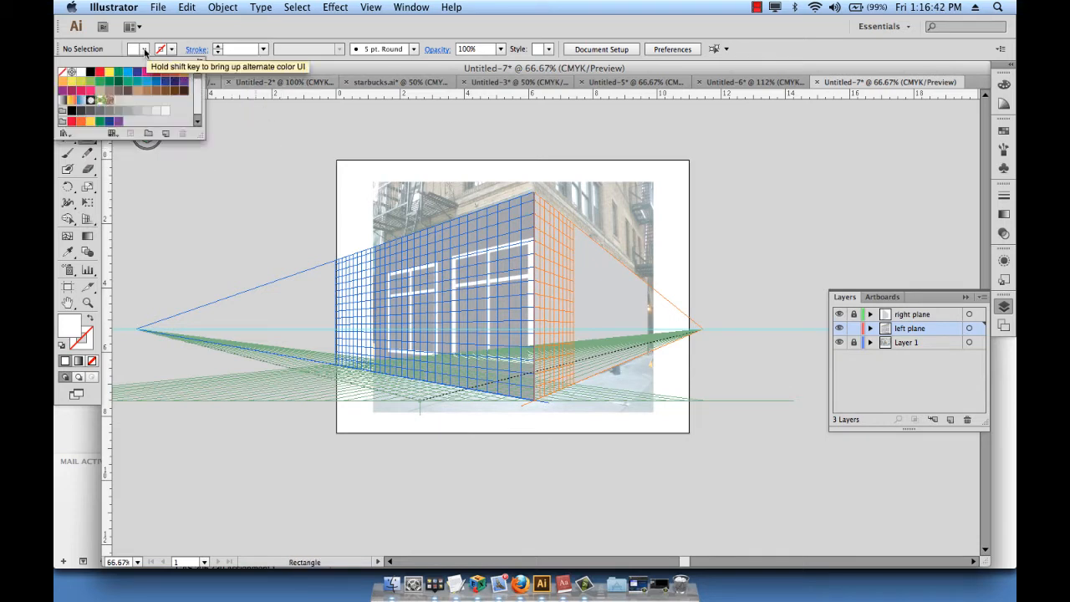
left_click(99, 112)
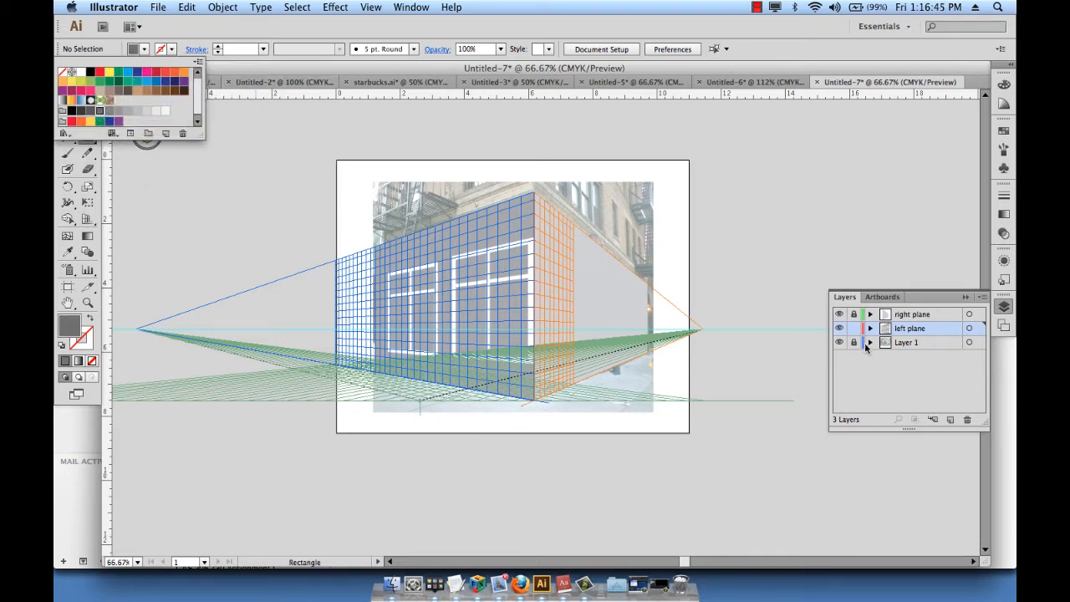
Add a new layer above the right plane layer and name it "pavement"
left_click(885, 361)
left_click(949, 419)
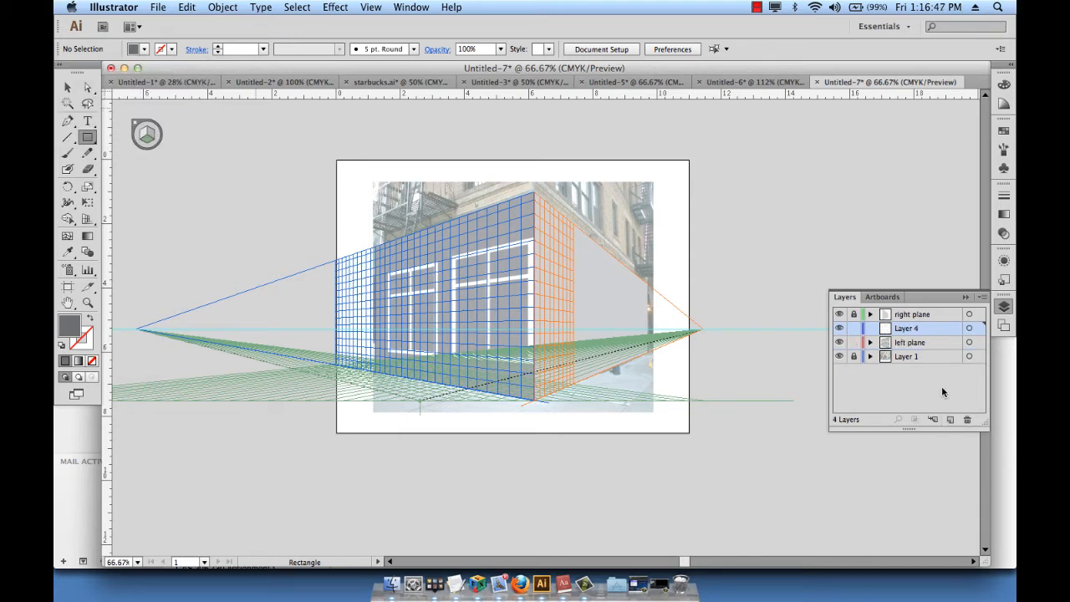
left_click_drag(920, 331, 921, 311)
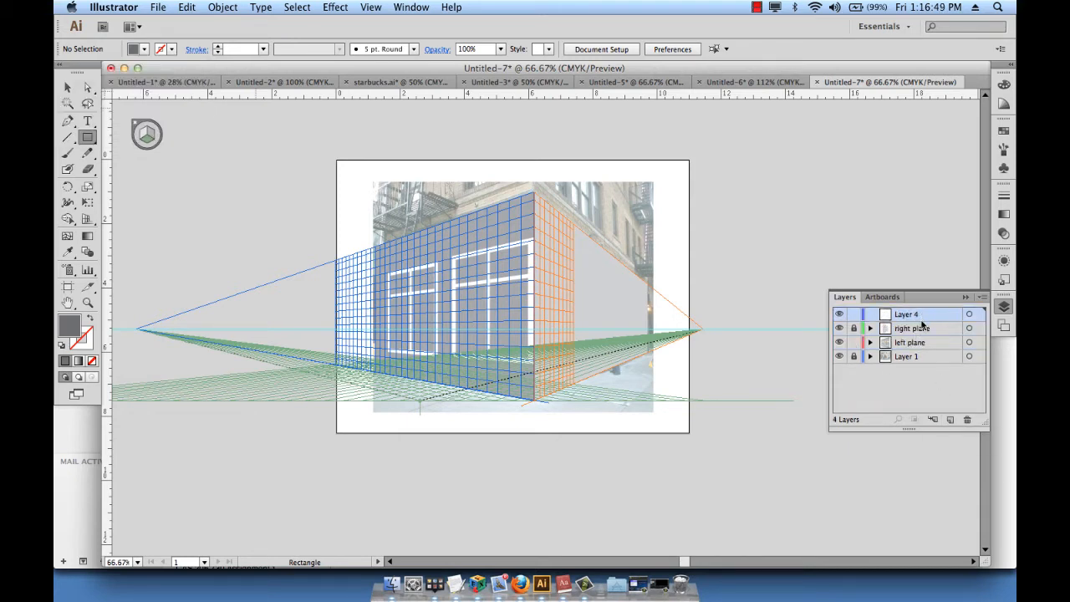
double_click(910, 315)
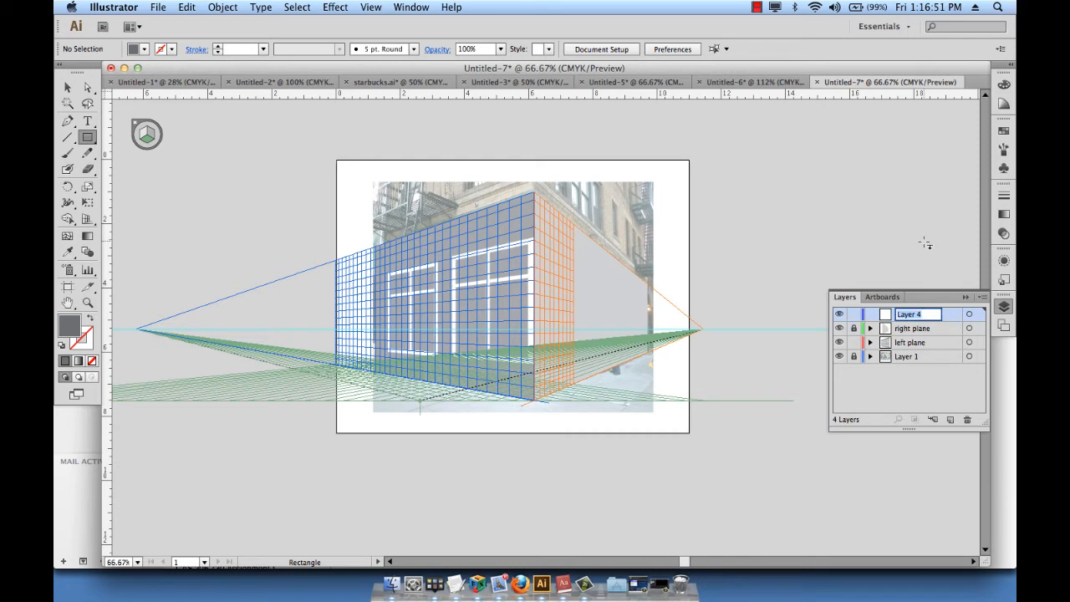
type("pavement")
key("Return")
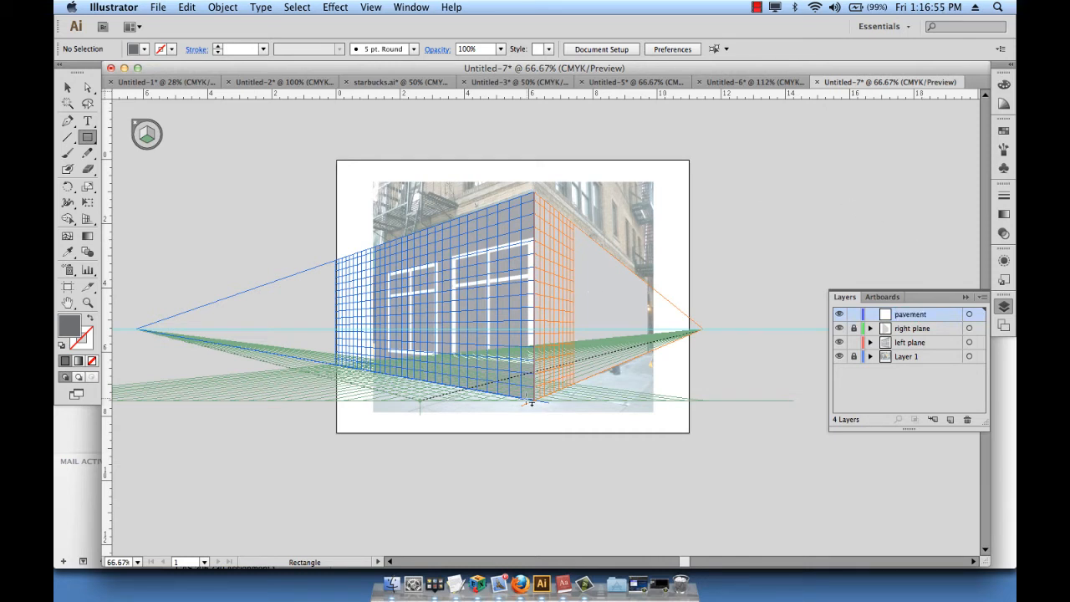
Draw two adjoining gray pavement rectangles on the ground plane, in front of the left and right walls, and deselect them
left_click_drag(535, 405, 249, 373)
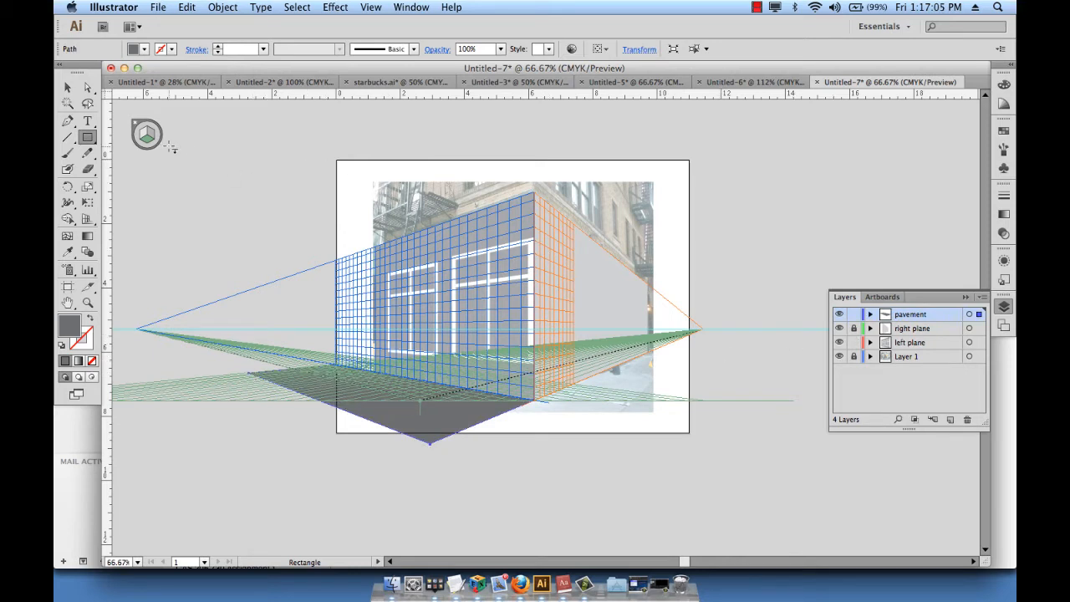
key("shift+v")
key("m")
left_click_drag(431, 446, 703, 333)
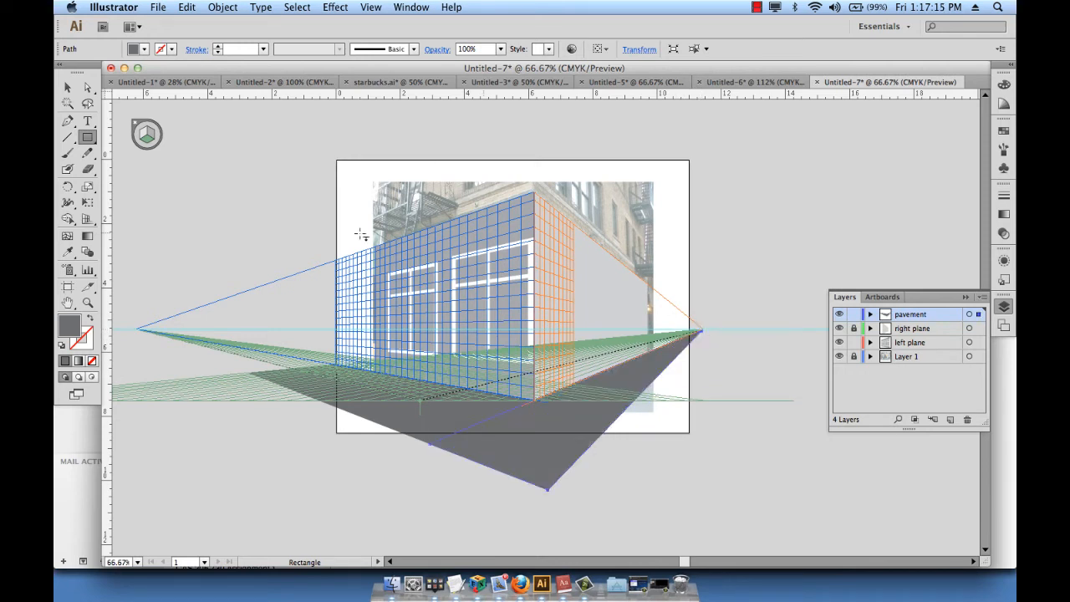
left_click(67, 87)
left_click(221, 199)
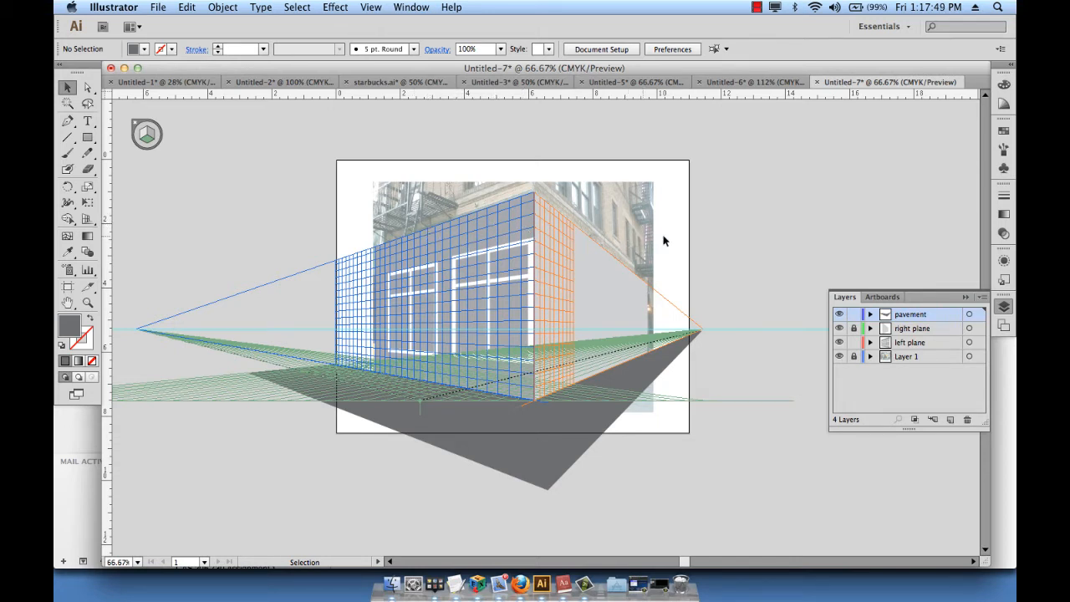
Unlock the right plane layer, hide the left plane's wall path, and hide the perspective grid
left_click(854, 329)
left_click(870, 343)
left_click(840, 385)
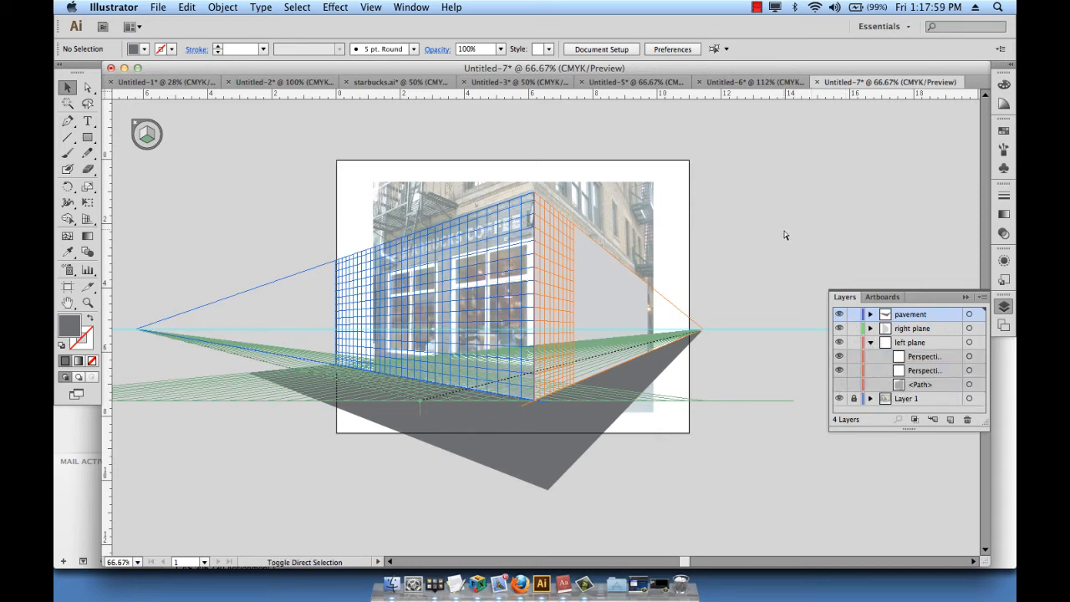
key("super+shift+i")
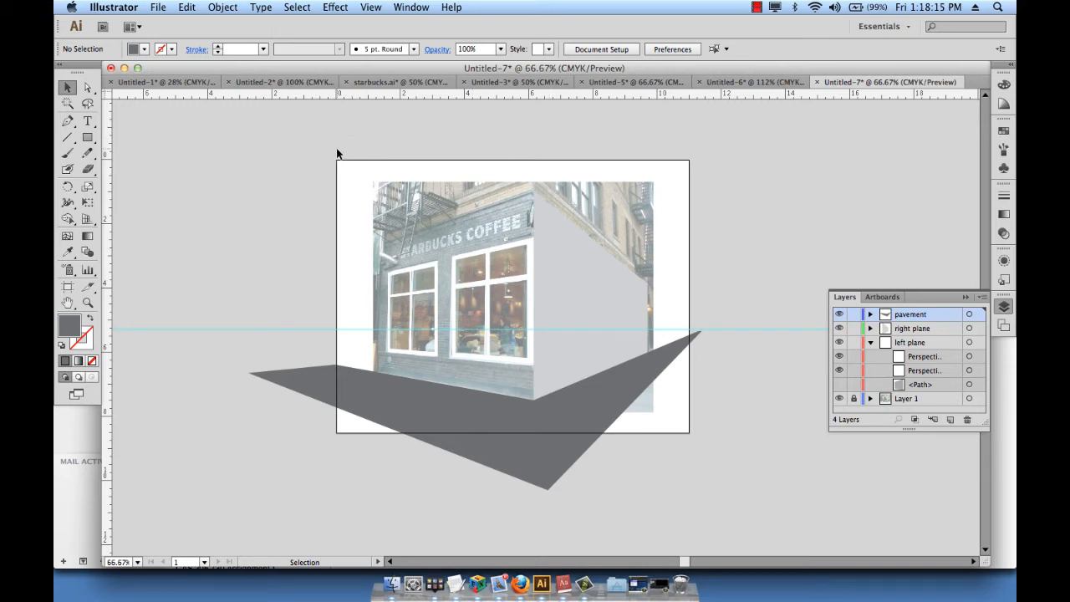
Add a new layer above the pavement layer and name it "logo"
scroll(186, 154, "up", 1)
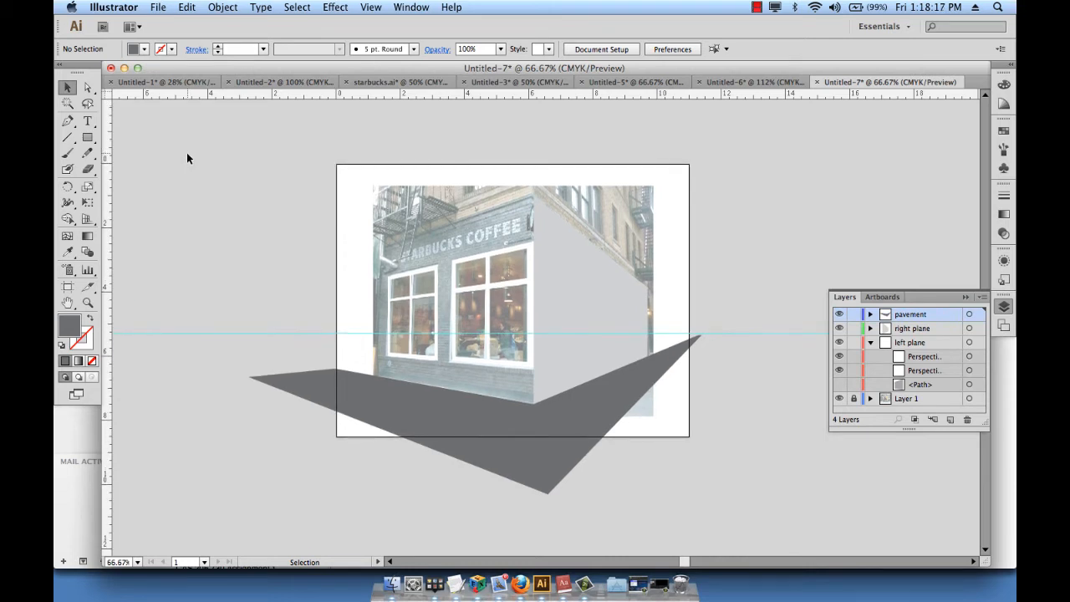
left_click(88, 122)
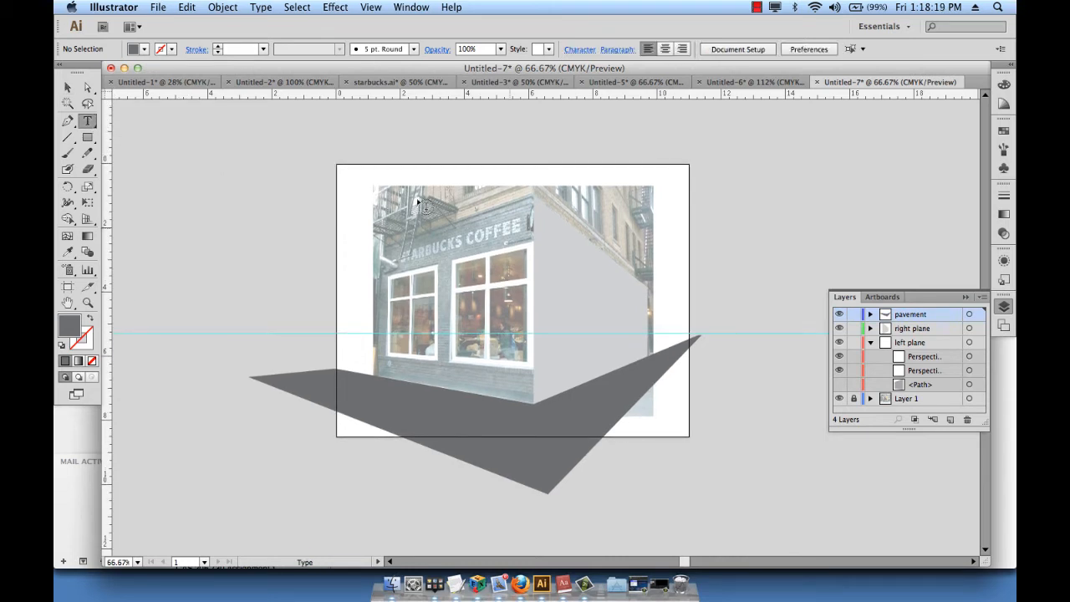
left_click(950, 419)
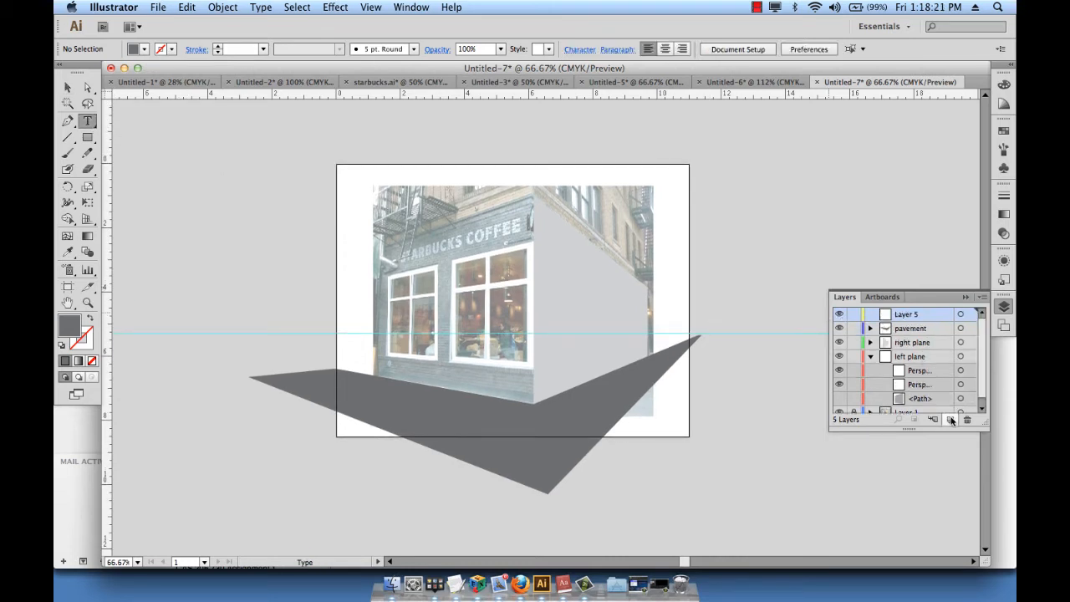
double_click(906, 316)
type("logo")
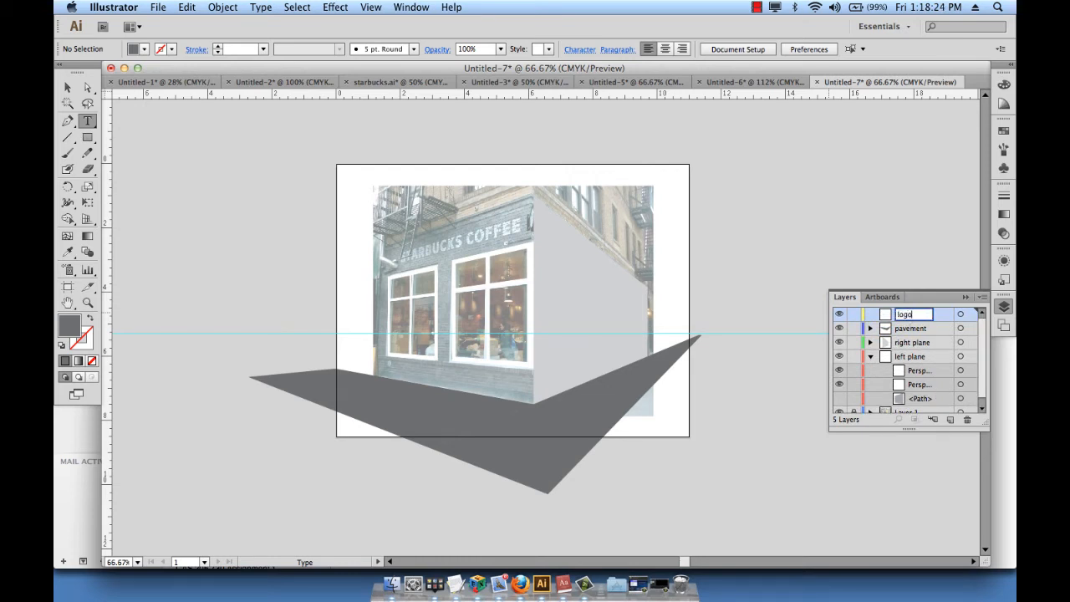
key("Return")
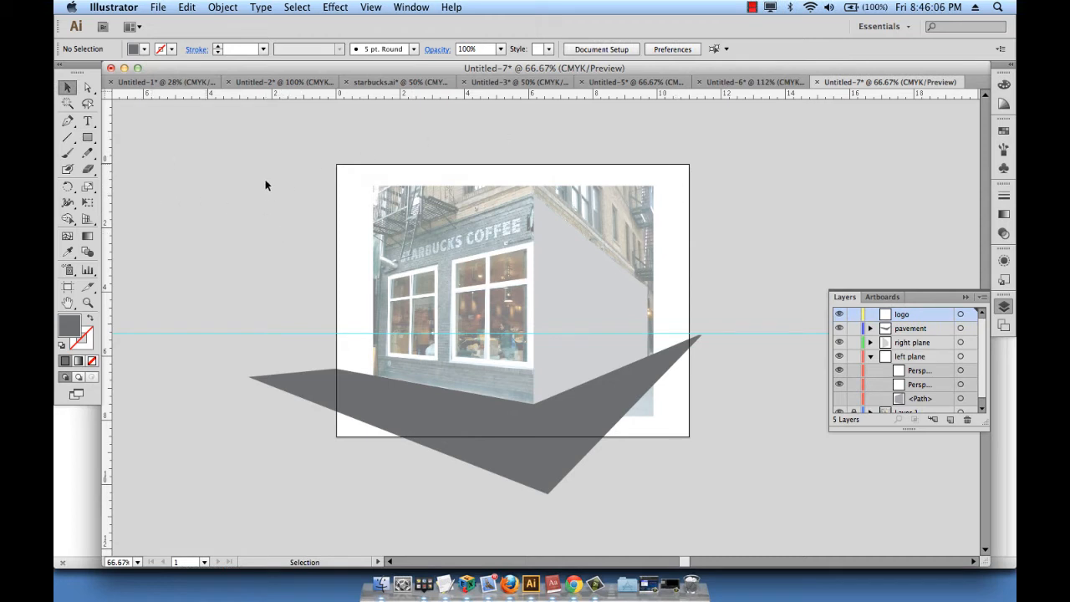
Draw a long, flat sign rectangle above the artboard, fill it with green, and deselect it
left_click(90, 138)
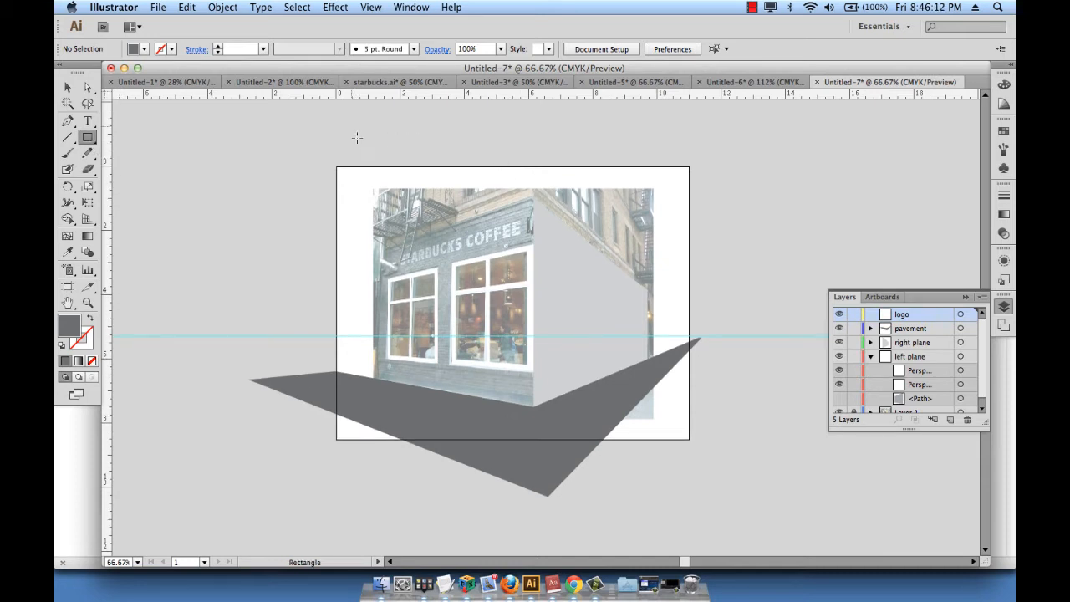
left_click_drag(351, 125, 639, 157)
left_click(67, 87)
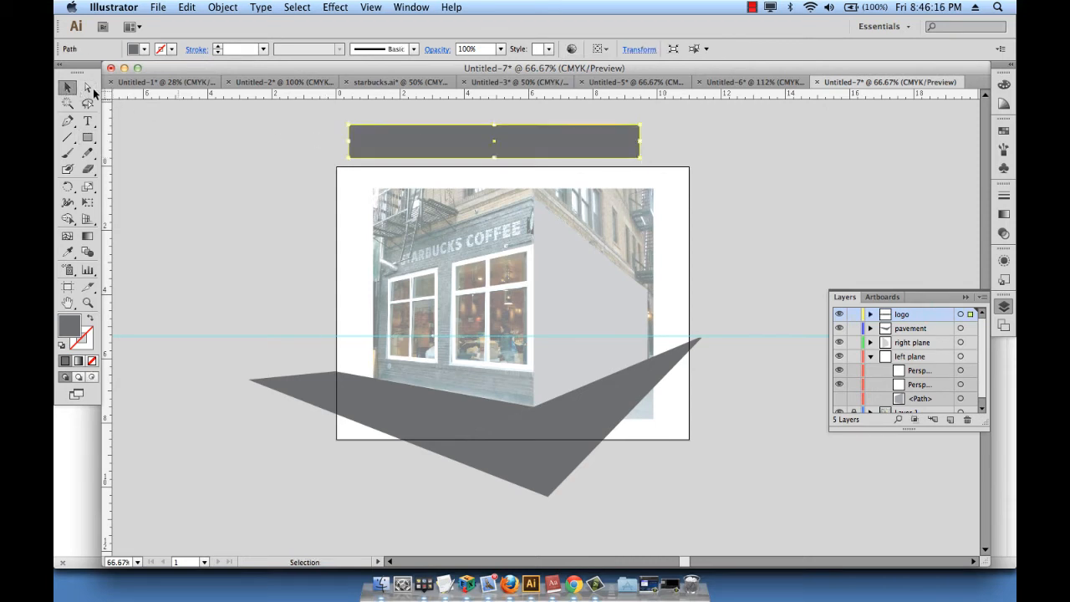
left_click(133, 48)
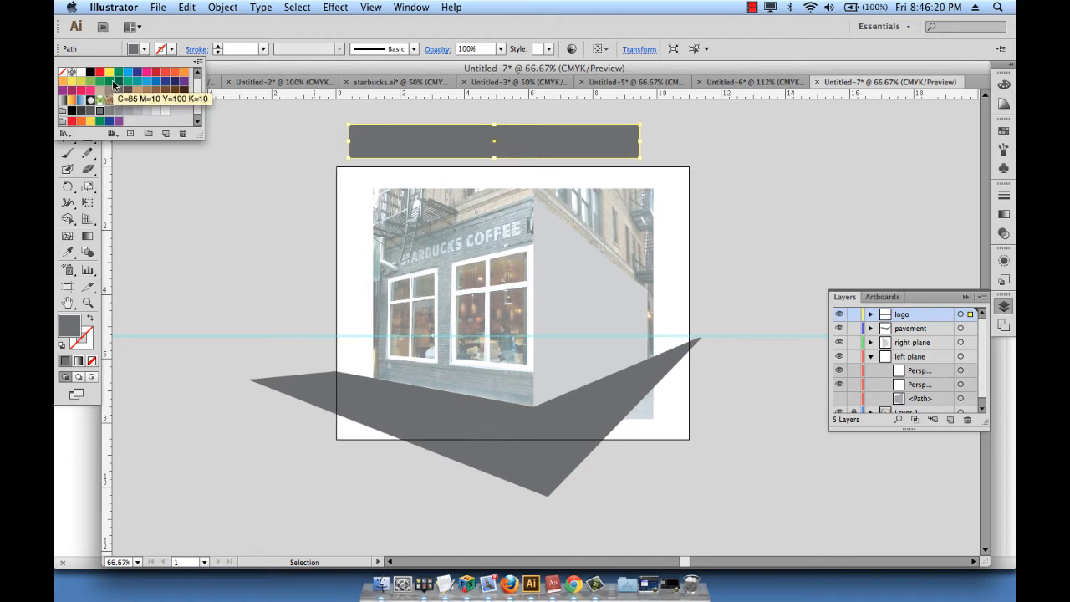
left_click(110, 82)
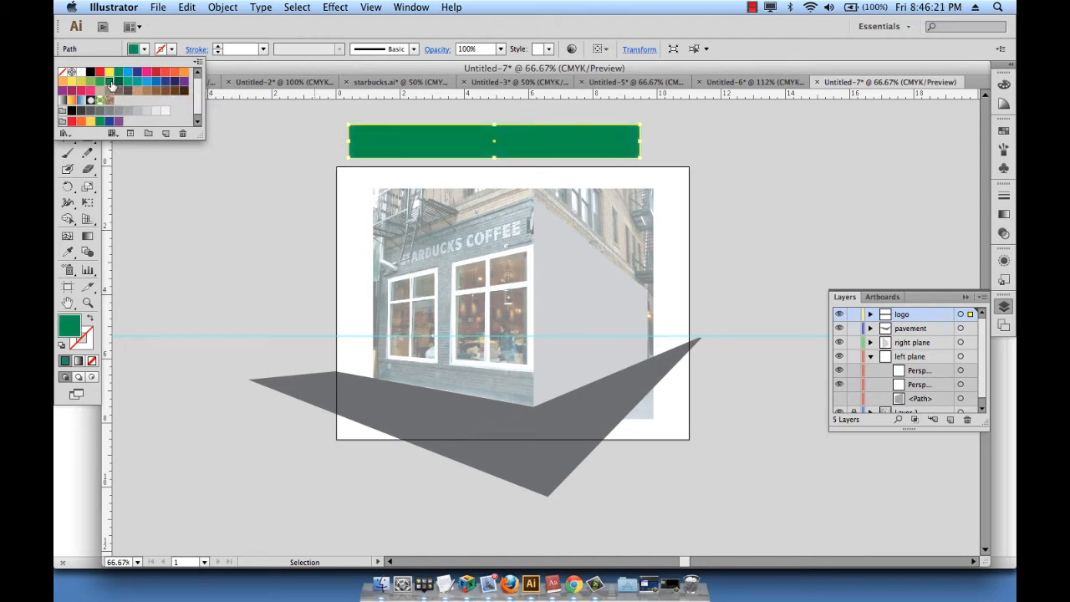
left_click(255, 192)
left_click(598, 105)
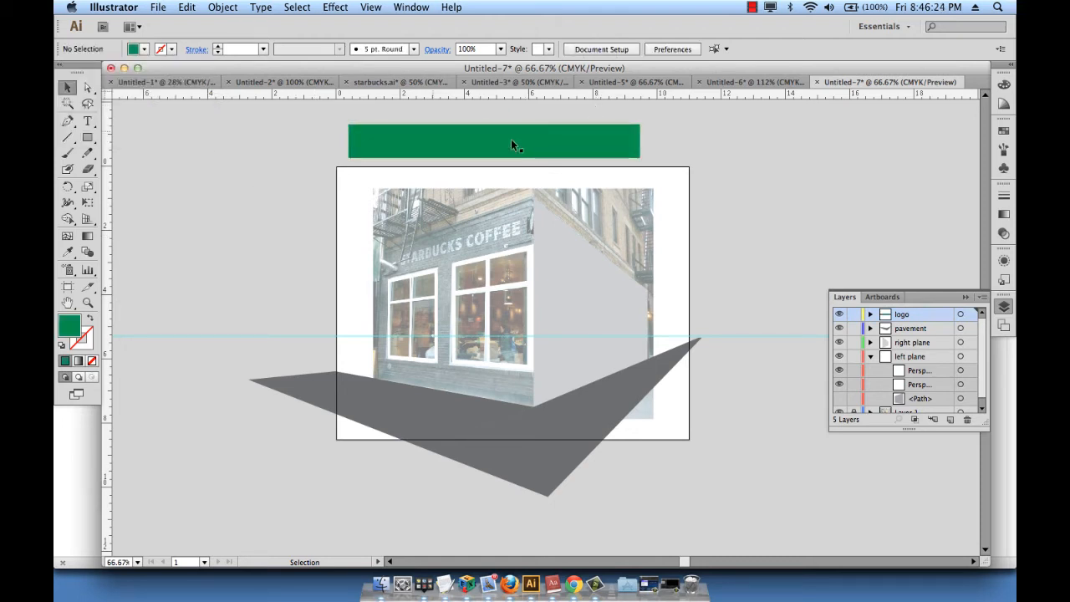
Add the text "STARBUCKS COFFEE" on the green sign rectangle
left_click(87, 120)
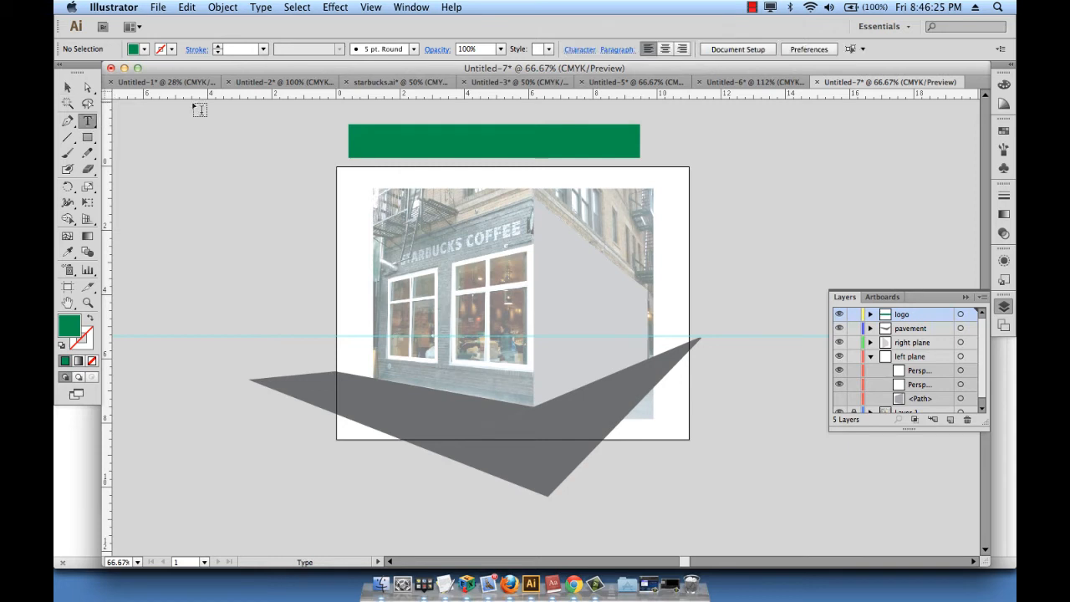
left_click(373, 138)
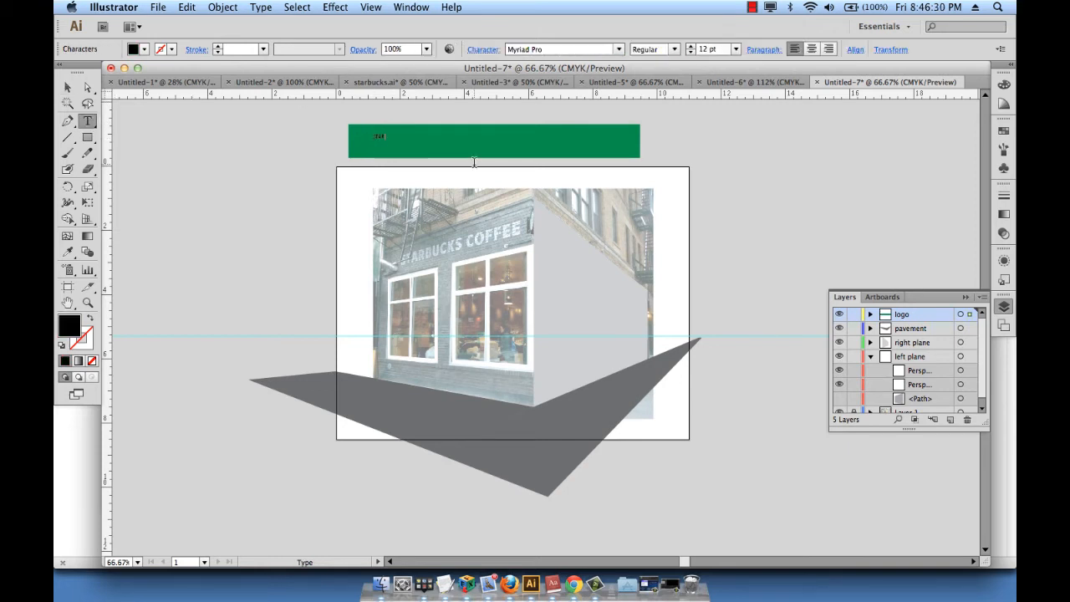
type("STARBUCKS COFFEE")
Enlarge the whole sign text to 54 pt and finish editing it with the text object selected
key("super+a")
key("super+shift+period")
key("super+shift+period")
key("super+shift+period")
key("super+shift+period")
key("super+shift+period")
key("super+shift+period")
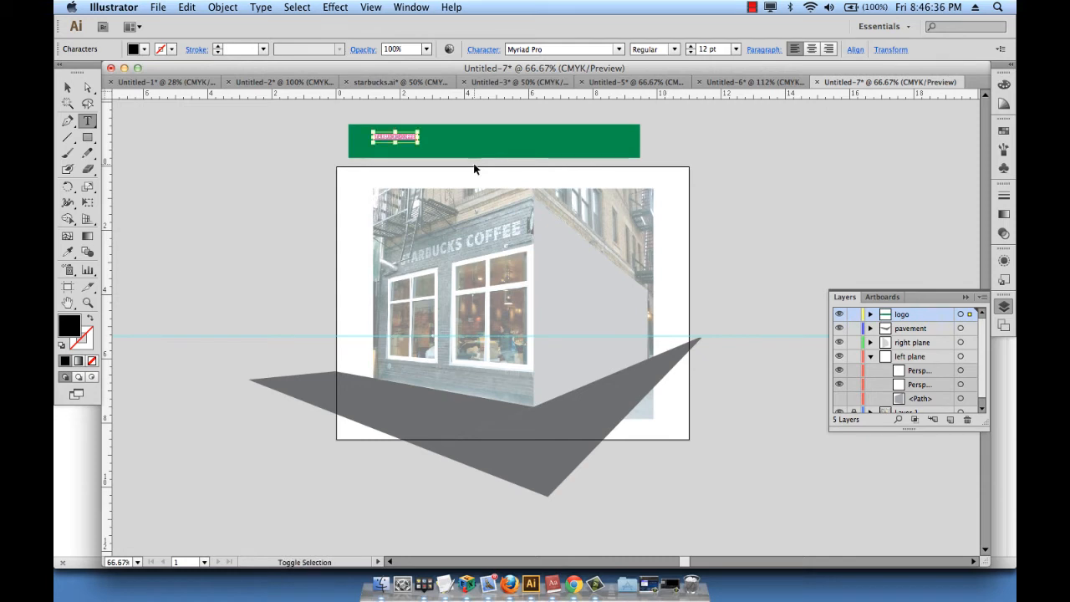
key("super+shift+period")
key("super+shift+period")
key("super+shift+period")
key("super+shift+period")
key("super+shift+period")
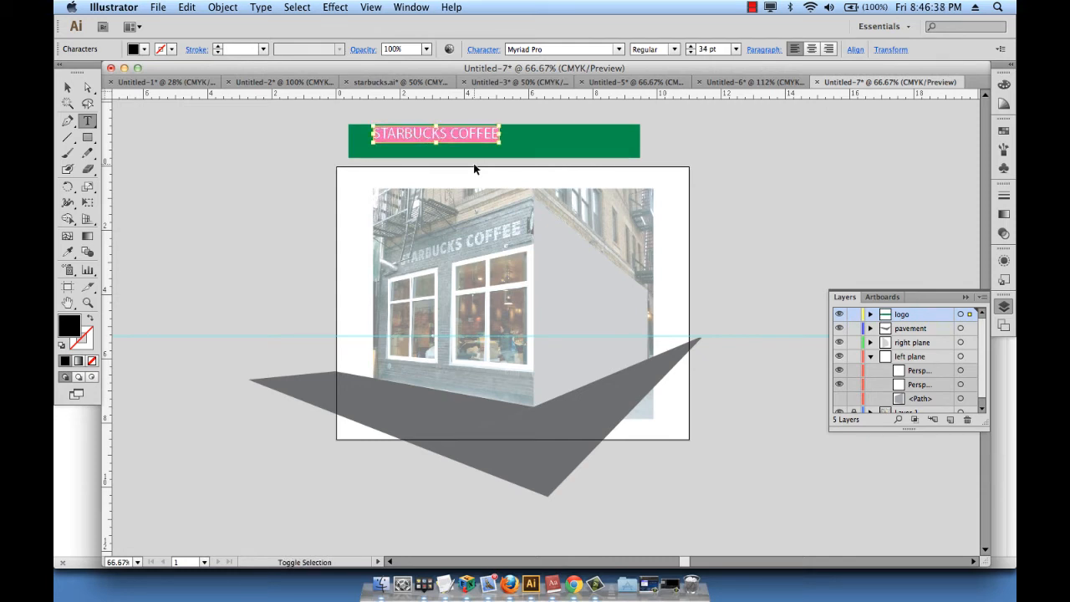
key("super+shift+period")
key("super+shift+period")
key("super+shift+period")
key("super+shift+period")
key("super+shift+period")
key("super+shift+period")
key("super+shift+period")
key("super+shift+period")
key("super+shift+period")
key("super+shift+period")
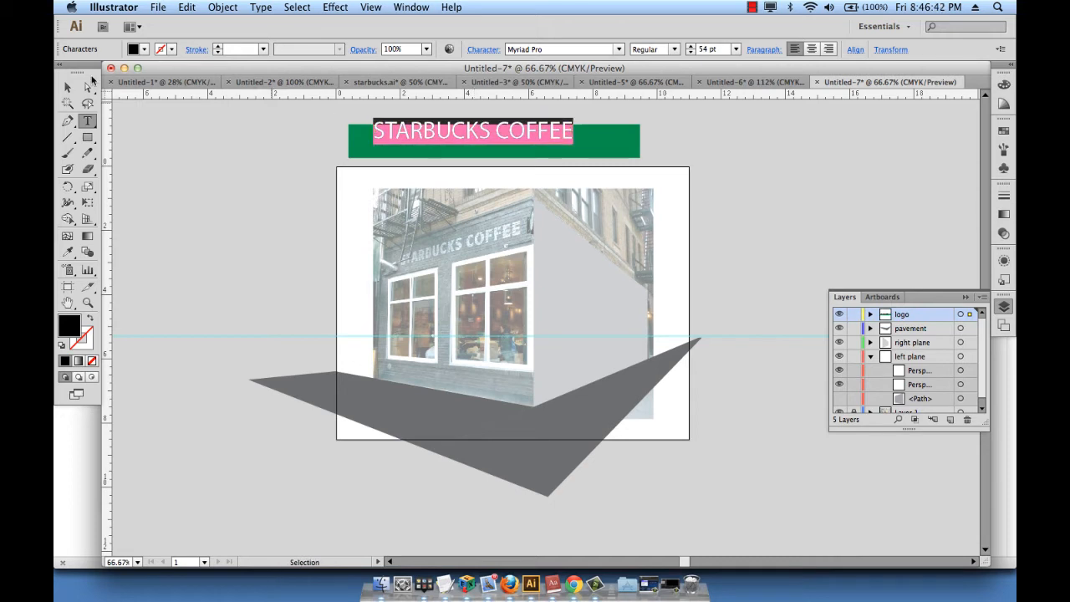
key("Escape")
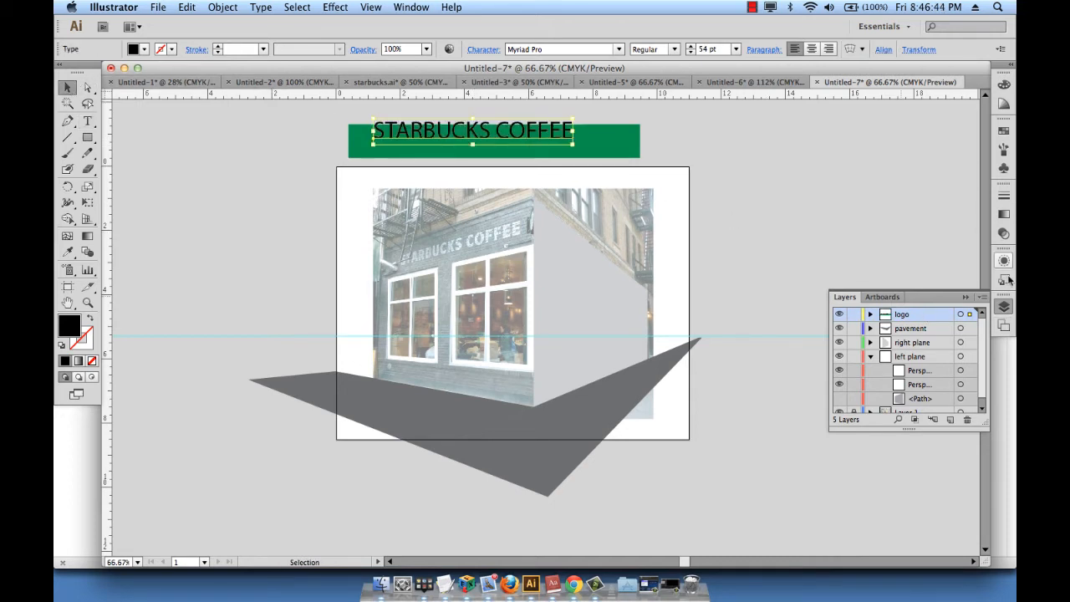
Show the character settings clear of the sign and set the text's font to Arial
key("super+t")
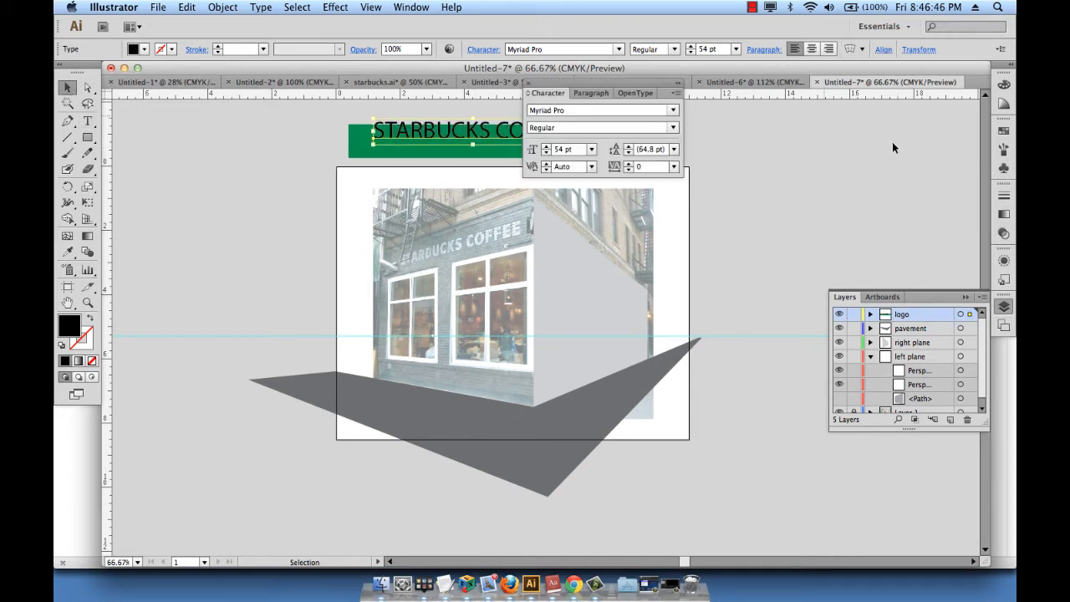
left_click_drag(559, 87, 846, 23)
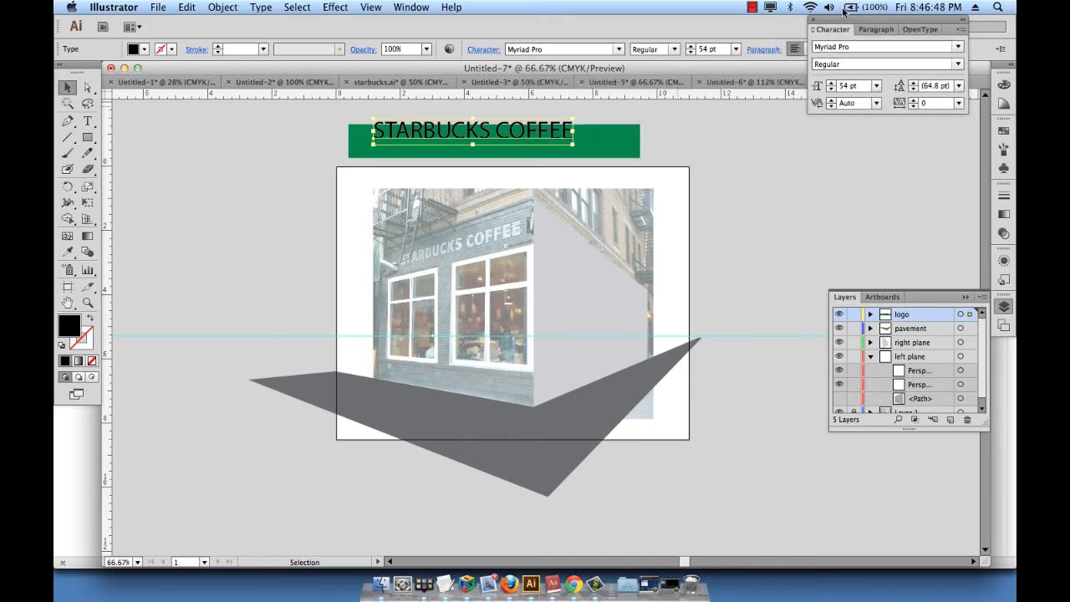
left_click(830, 47)
type("Arial")
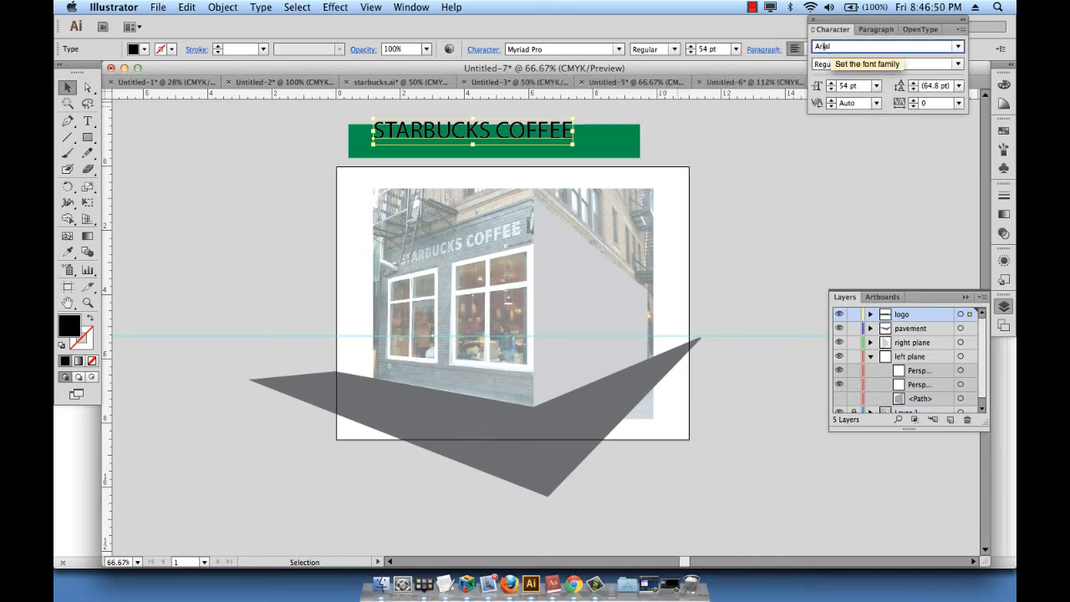
key("Tab")
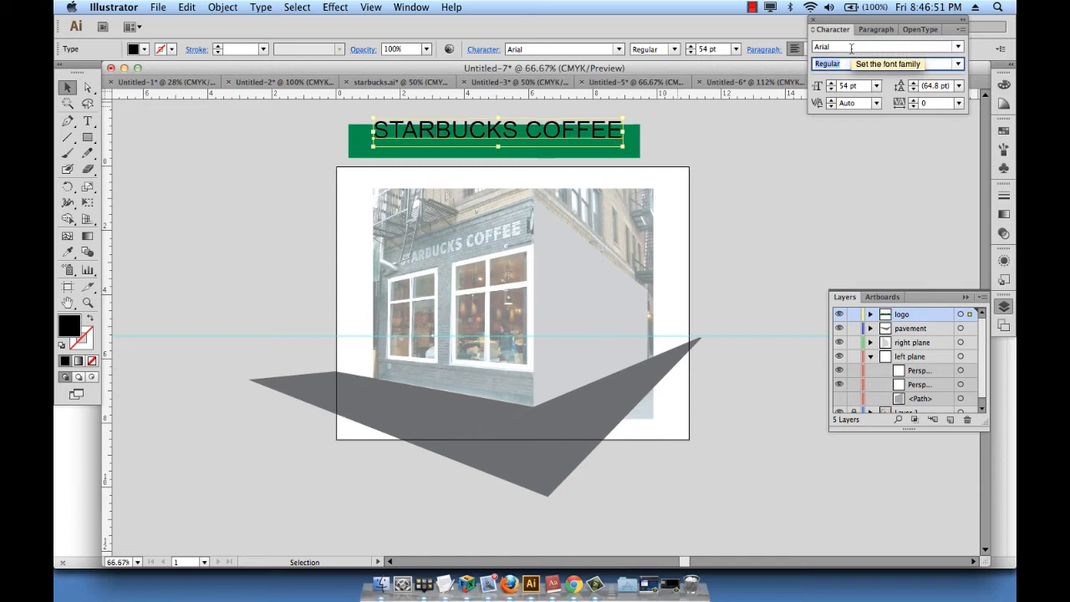
Set the sign text's font to Arial Black in the Regular style
left_click(958, 64)
left_click(822, 107)
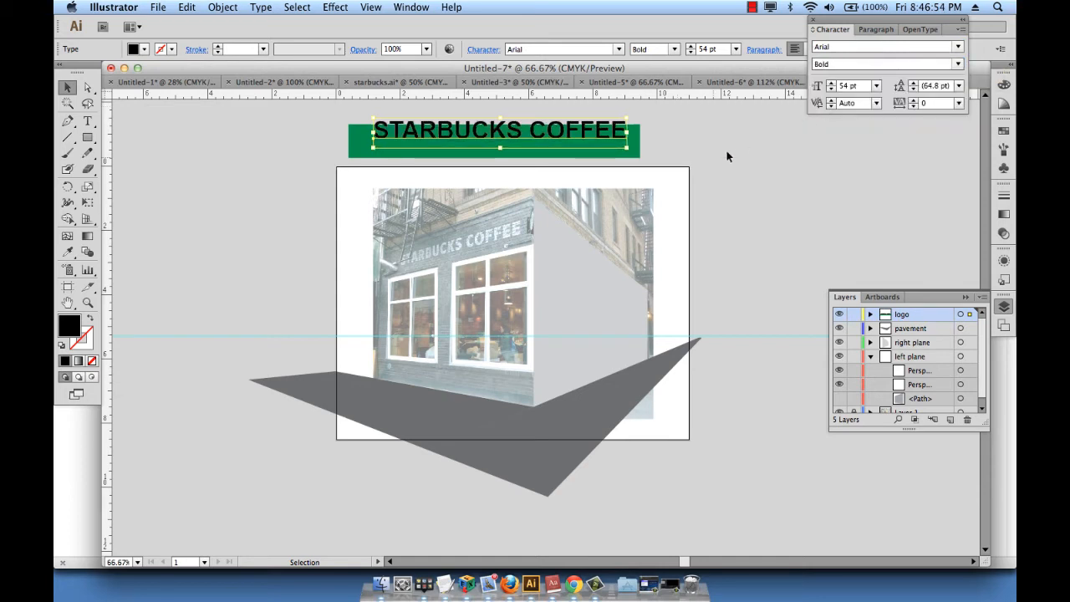
left_click(960, 48)
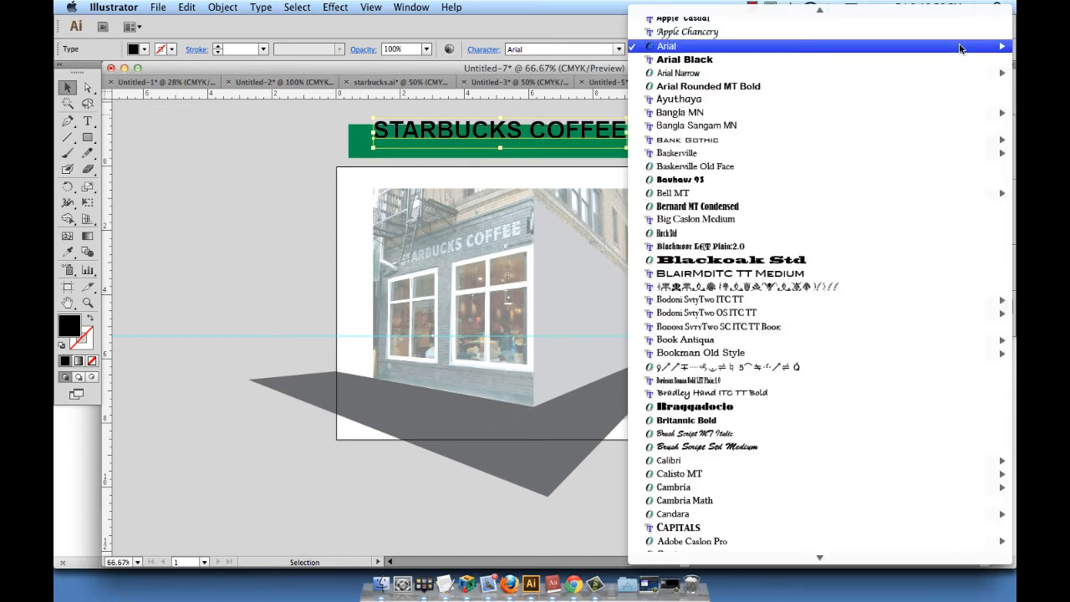
left_click(835, 60)
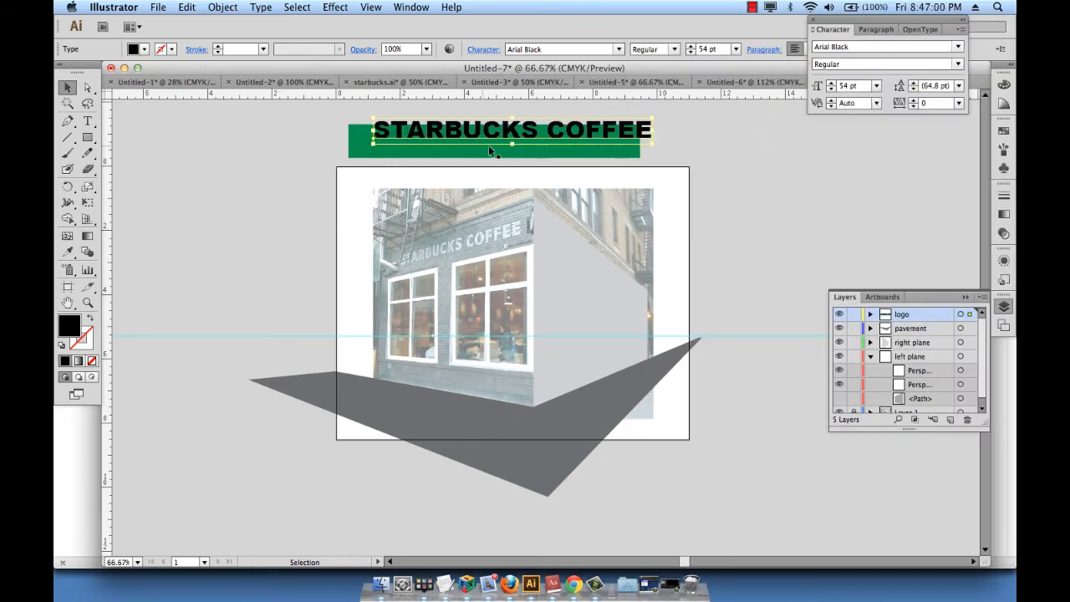
Move the sign text down onto the green rectangle, reduce it to 50 pt, and deselect it
left_click_drag(442, 134, 427, 147)
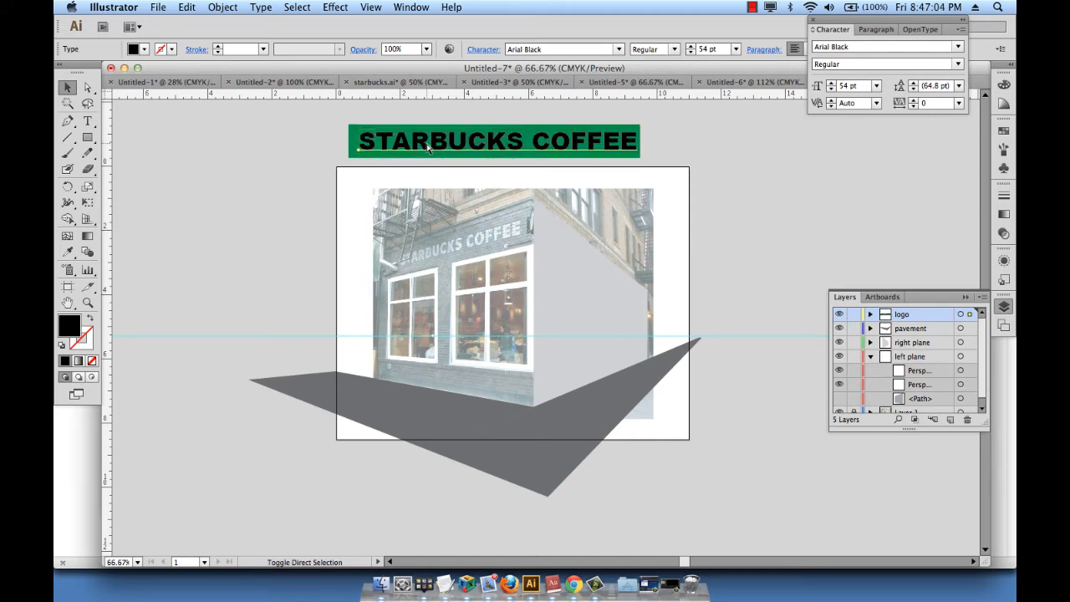
key("super+shift+comma")
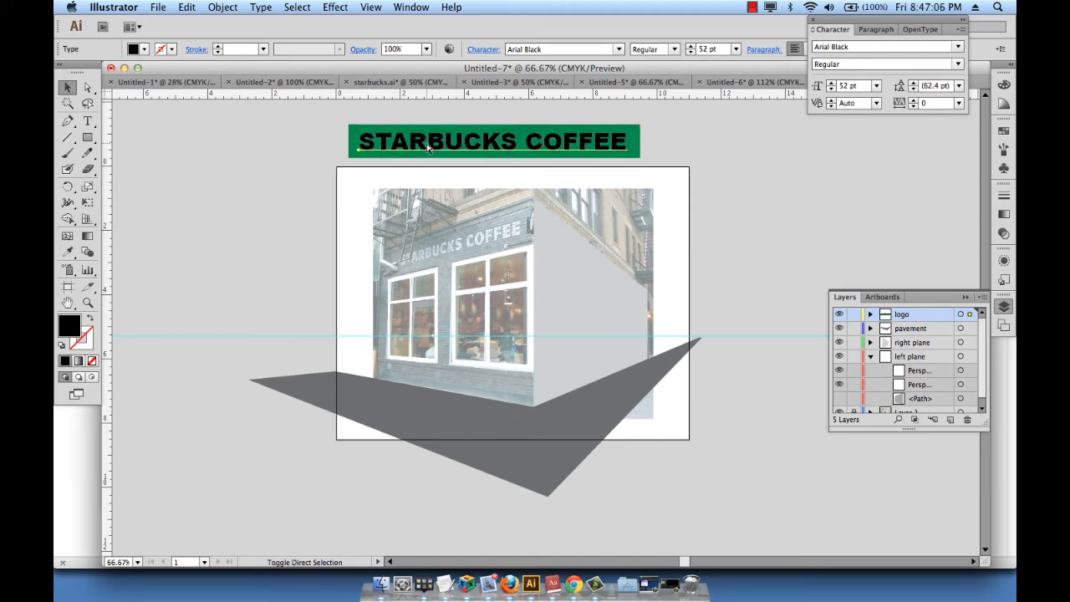
key("super+shift+comma")
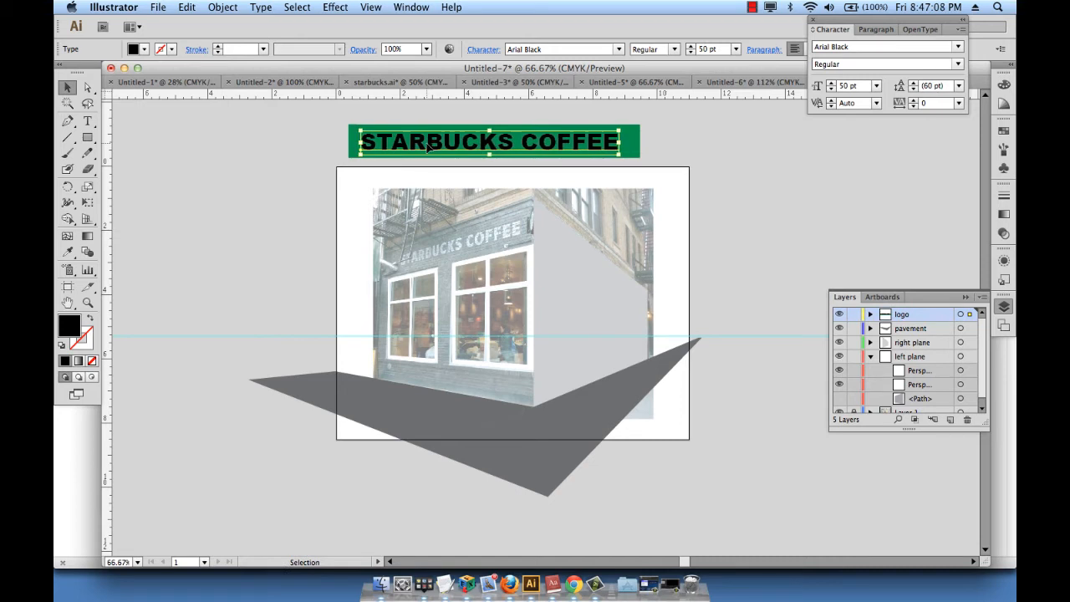
left_click(549, 114)
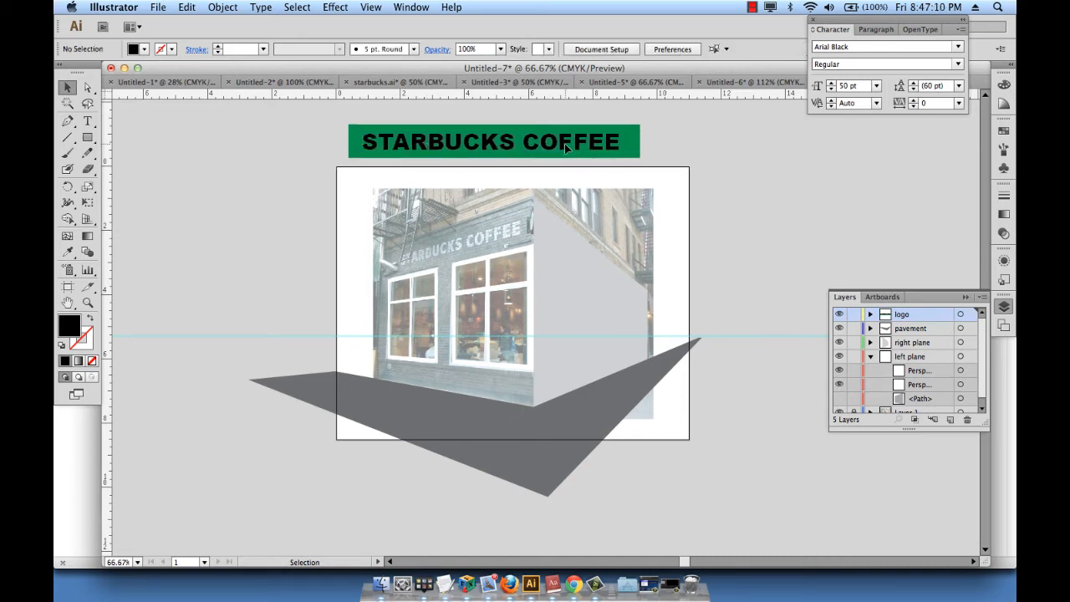
Nudge the sign text slightly to the right to center it on the green rectangle, and deselect it
left_click(565, 147)
key("Right")
key("Right")
key("Right")
key("Right")
key("Right")
key("Right")
key("Right")
key("Right")
key("Right")
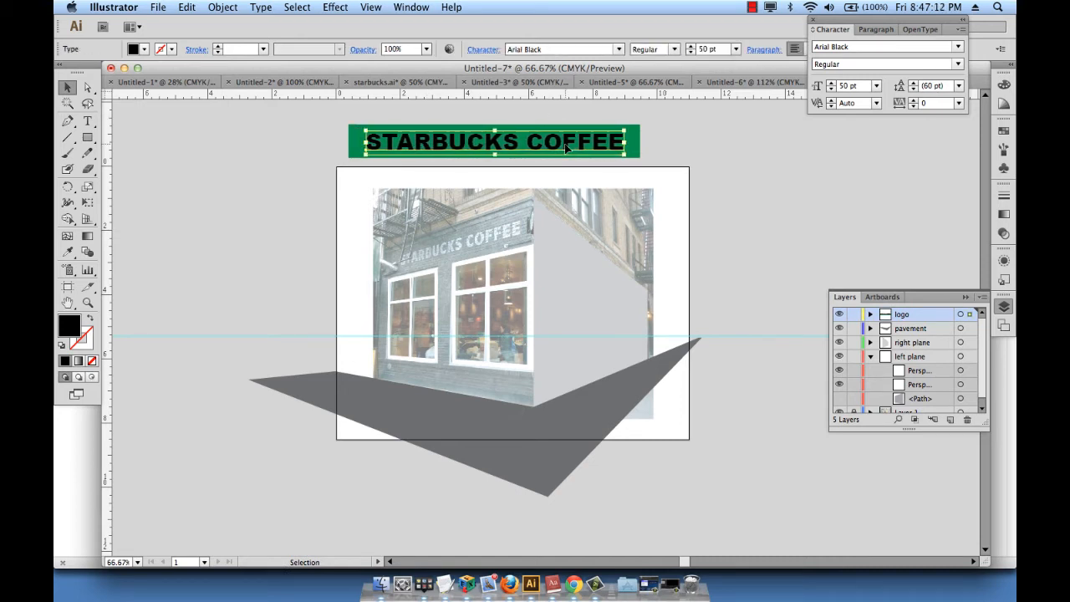
left_click(545, 115)
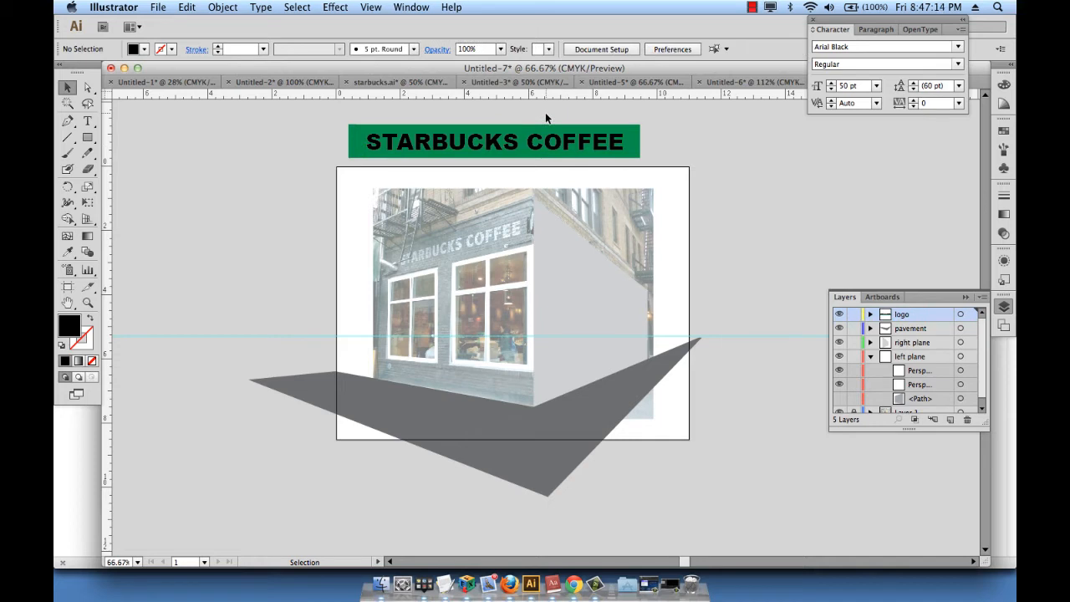
Change the fill color of the STARBUCKS COFFEE text to white and deselect it
left_click(455, 143)
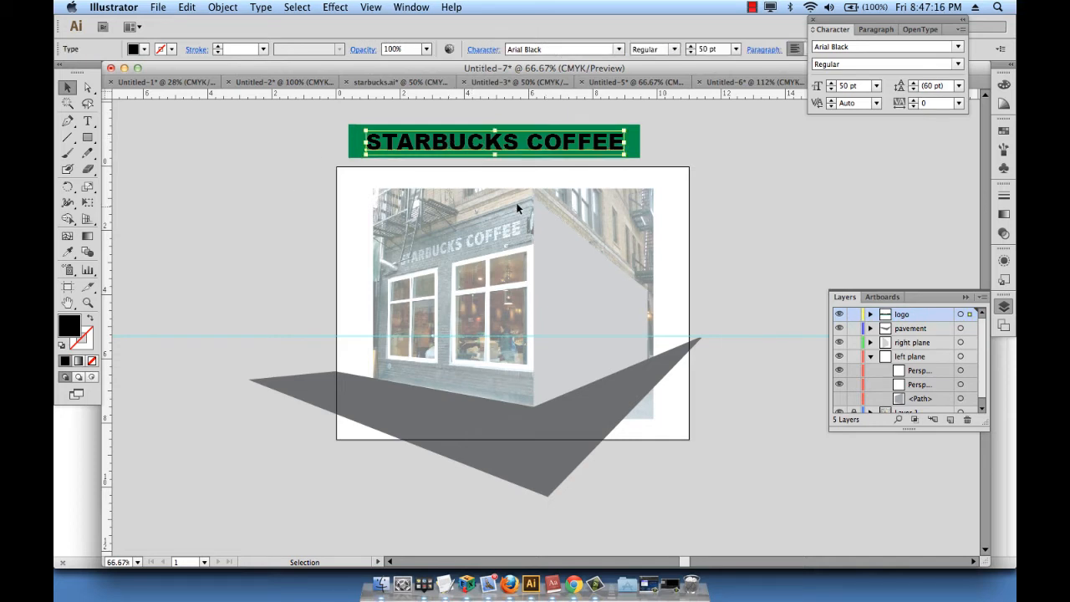
left_click(145, 50)
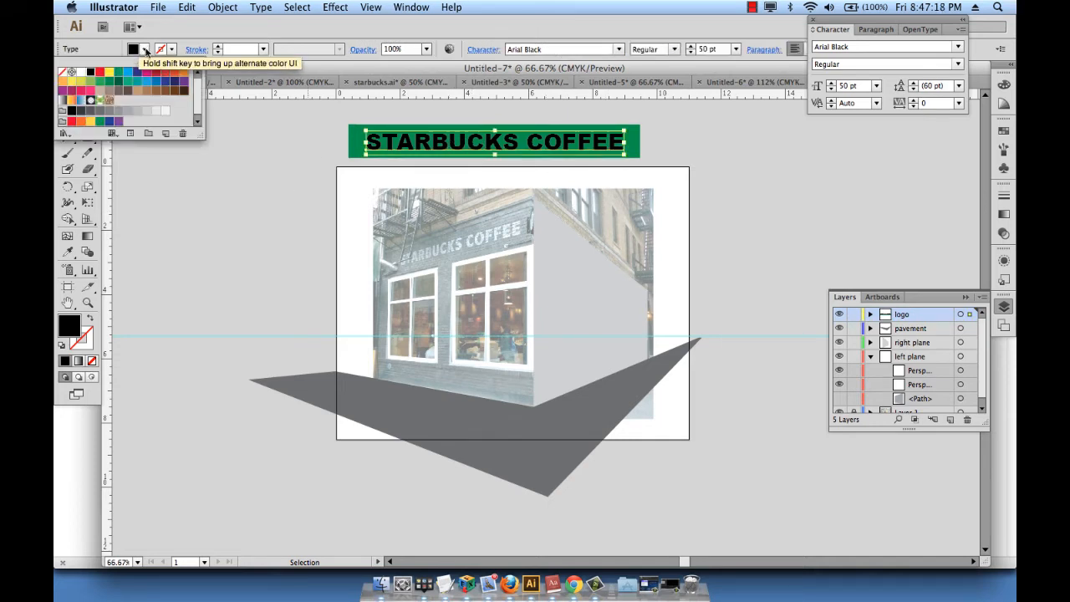
left_click(81, 72)
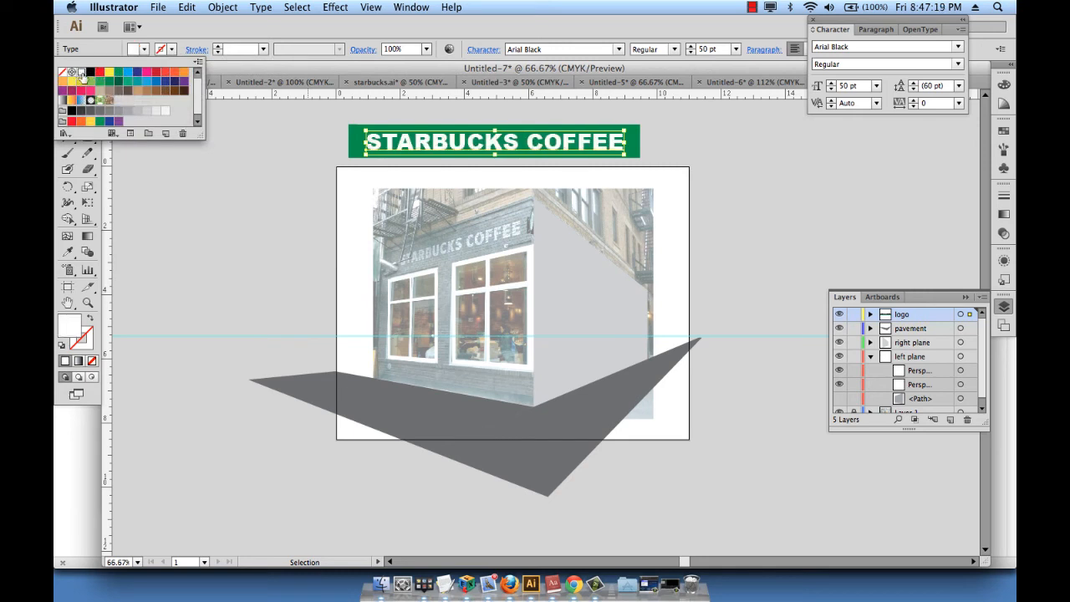
left_click(245, 238)
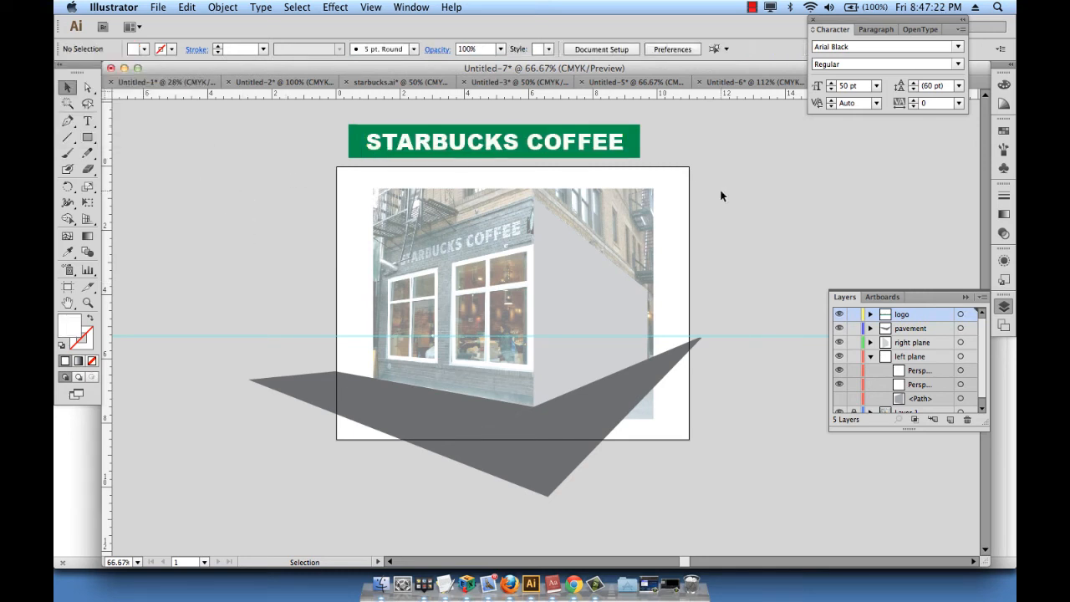
Convert the STARBUCKS COFFEE text to outlines and deselect the result
left_click(551, 149)
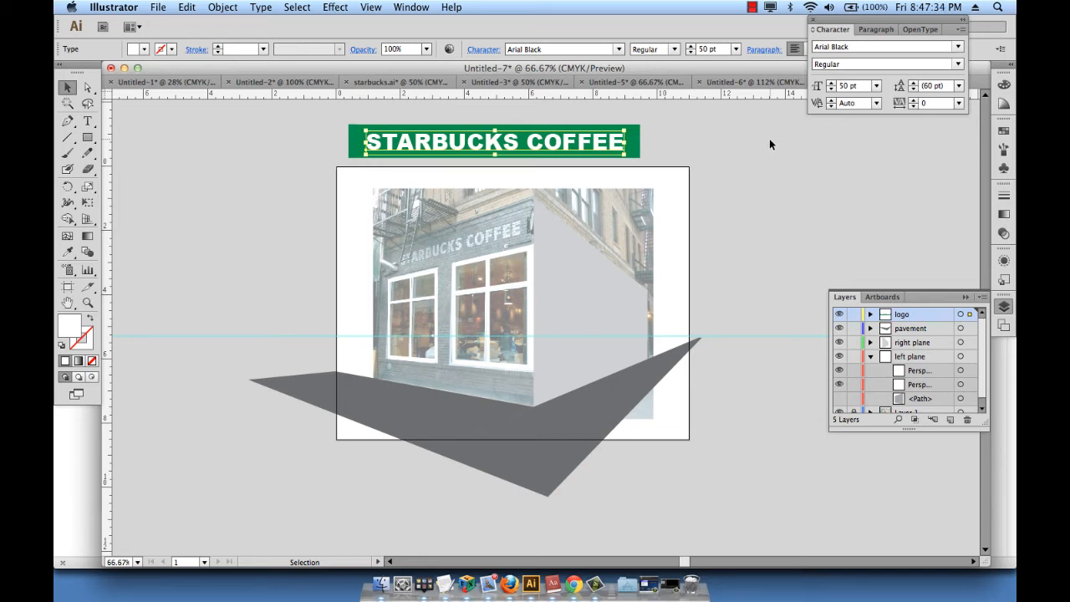
key("super+shift+o")
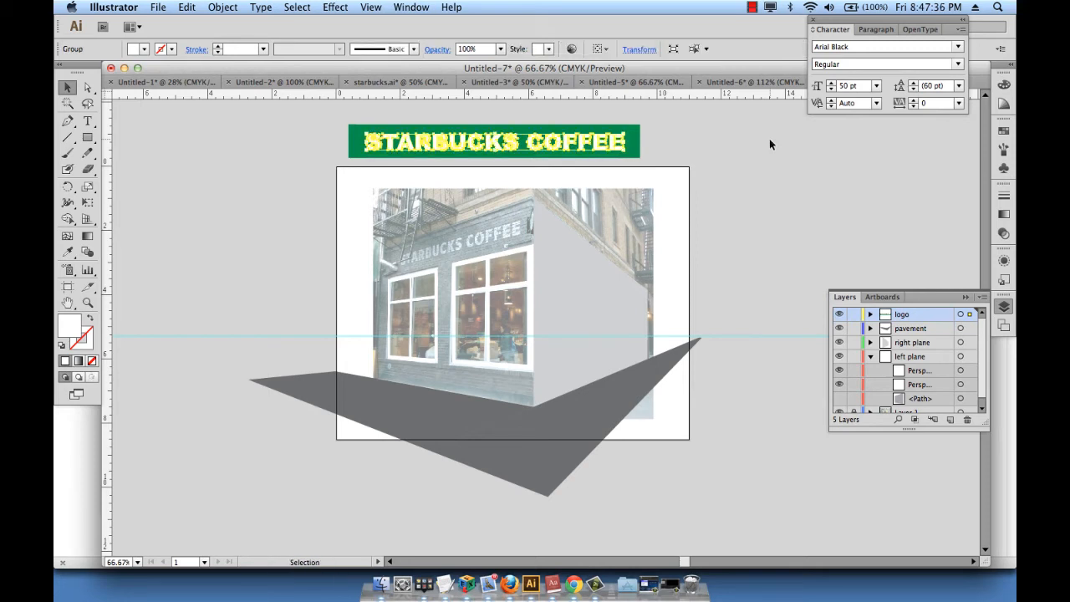
left_click(310, 205)
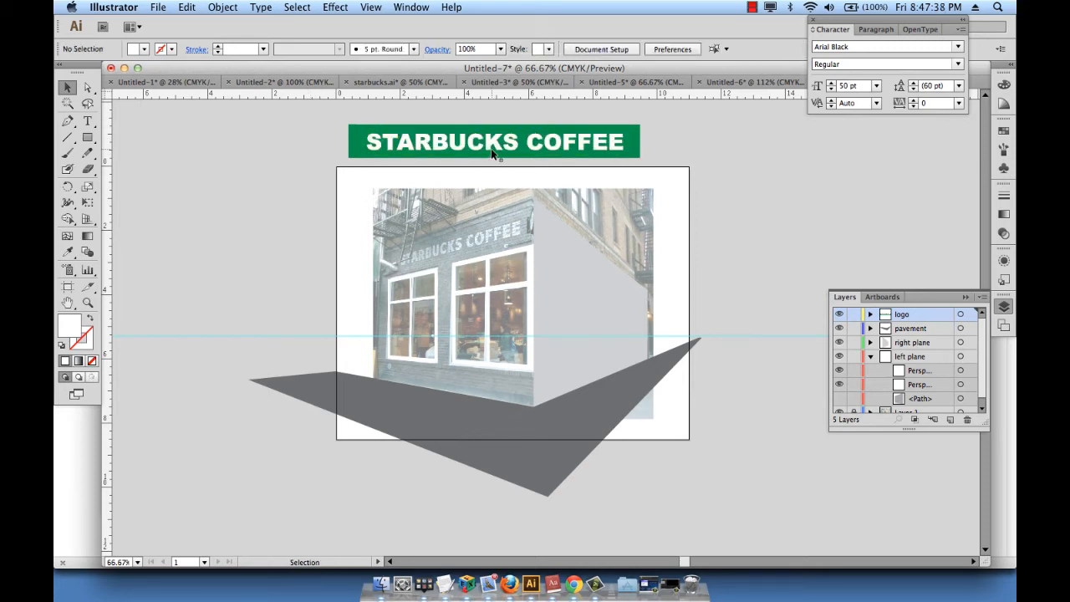
Select the green rectangle together with the outlined lettering and save them as a Movie Clip symbol named "logo"
left_click(493, 152)
left_click(269, 201)
left_click(1004, 169)
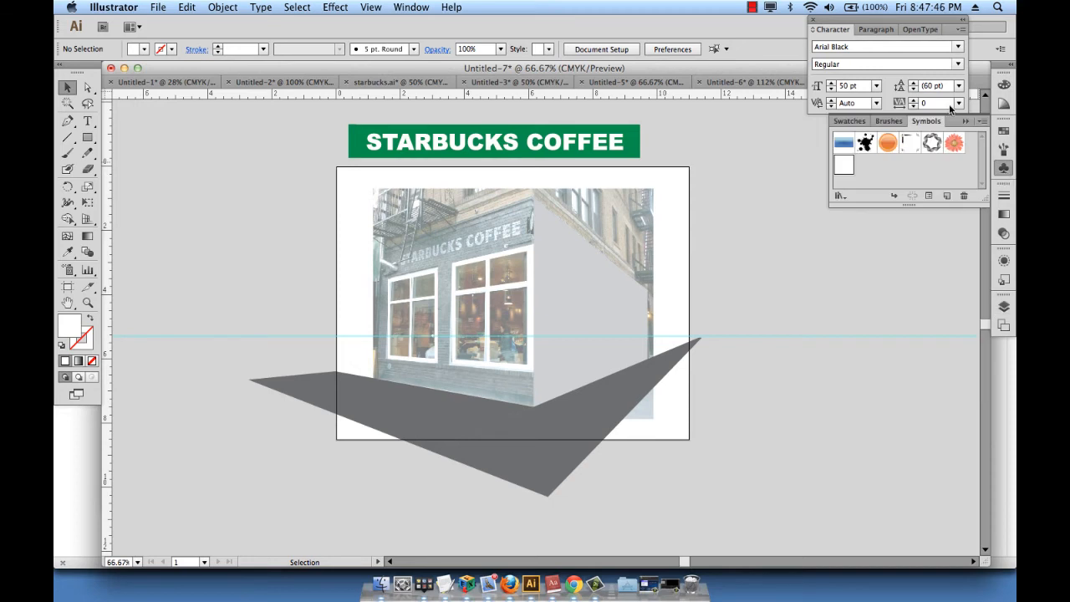
left_click_drag(490, 119, 533, 137)
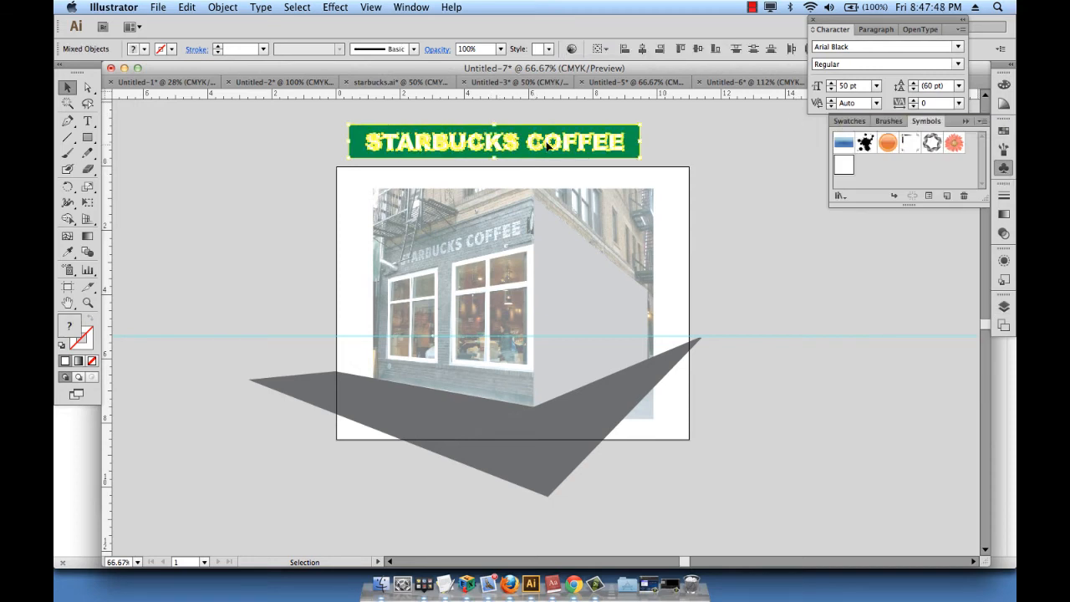
left_click_drag(633, 144, 893, 171)
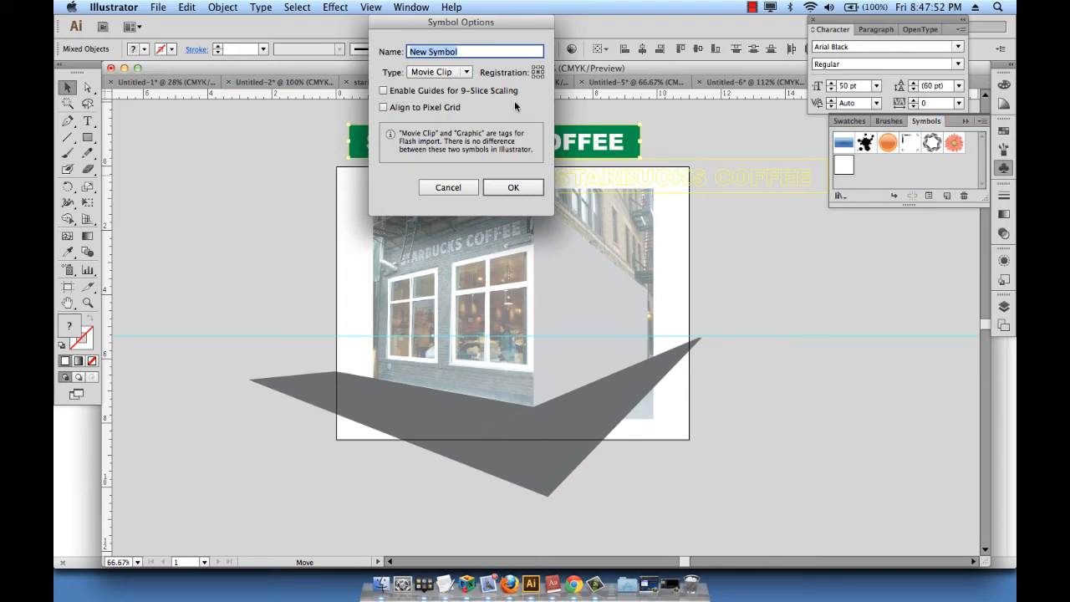
type("coof")
key("BackSpace")
key("BackSpace")
key("BackSpace")
key("BackSpace")
type("logo")
key("Return")
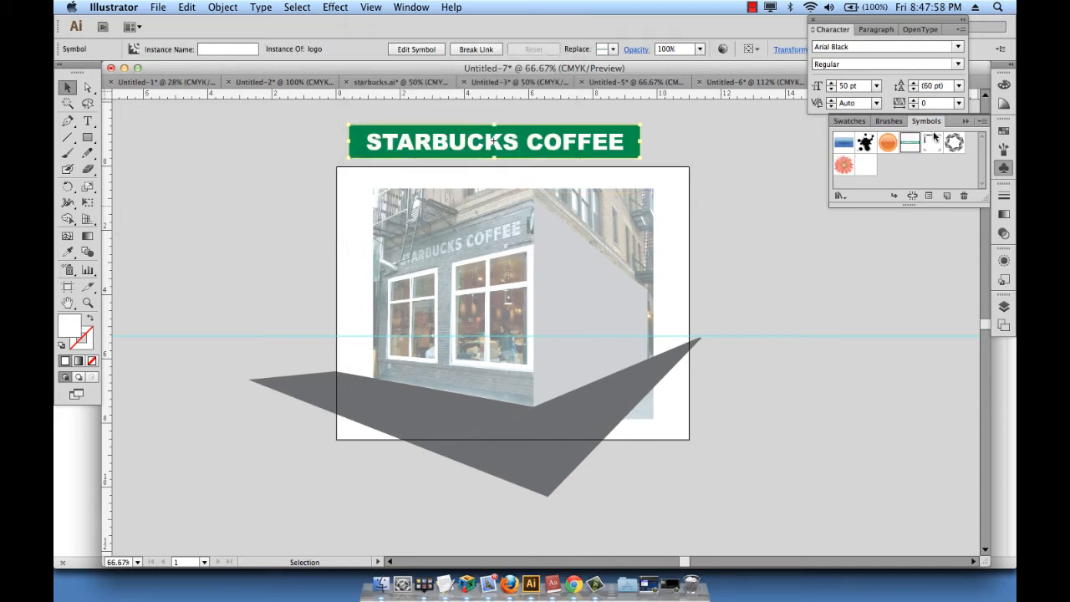
Delete the original sign above the artboard, keeping only the saved logo symbol
left_click(645, 132)
left_click(602, 143)
left_click(601, 141, "shift")
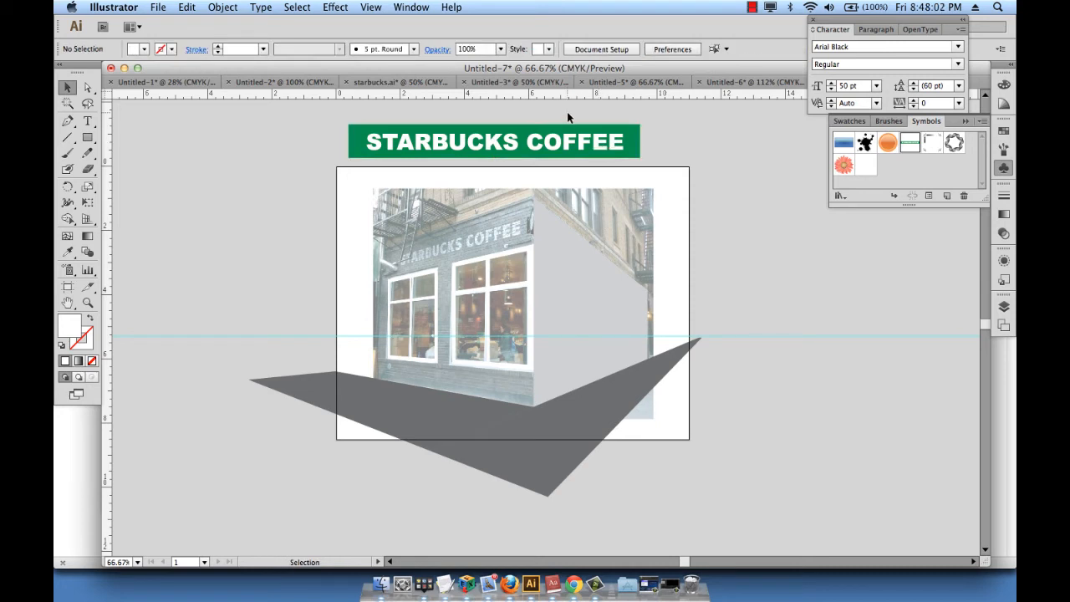
left_click(596, 148)
key("Delete")
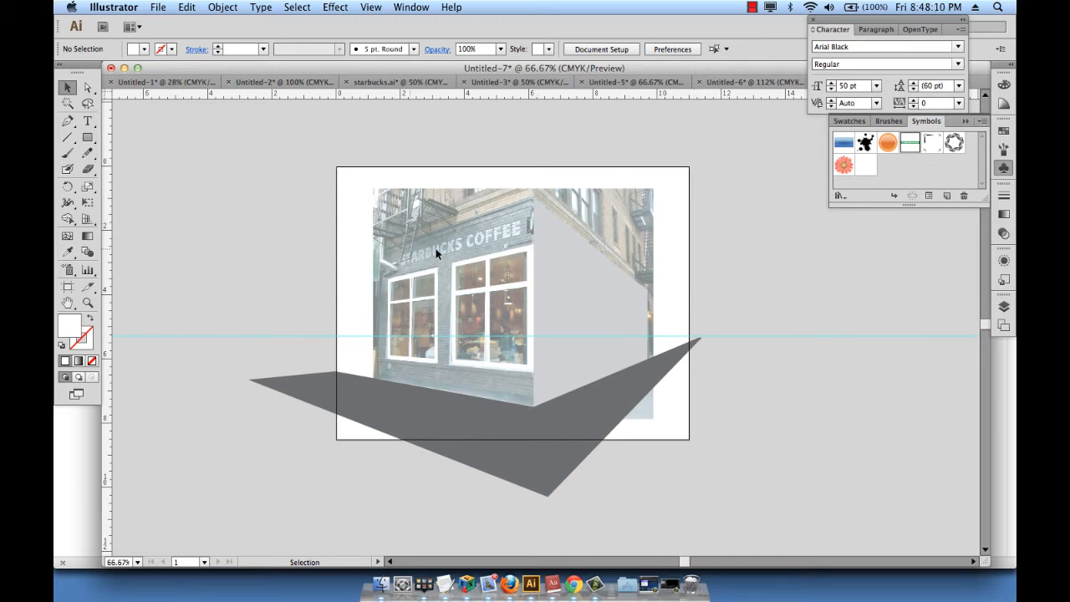
Show the perspective grid and make the left grid plane active
left_click(90, 219)
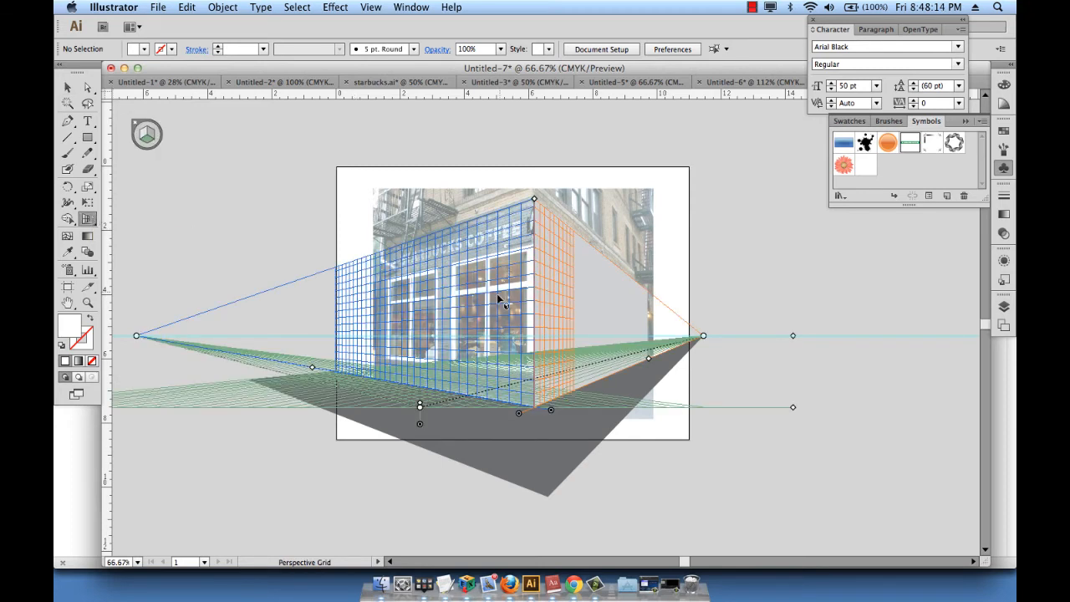
key("shift+v")
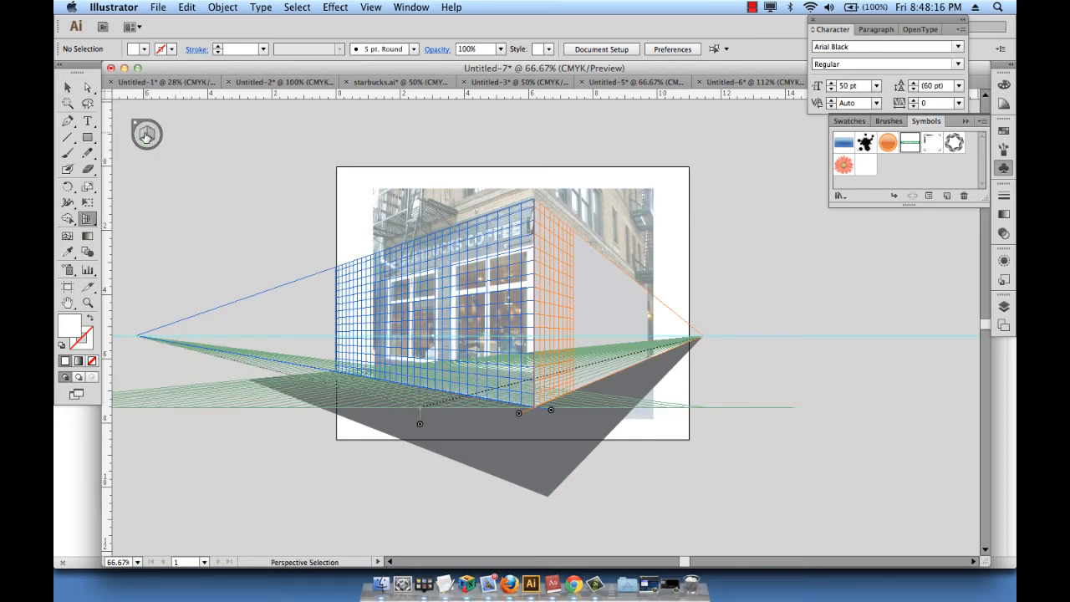
left_click(144, 136)
key("shift+p")
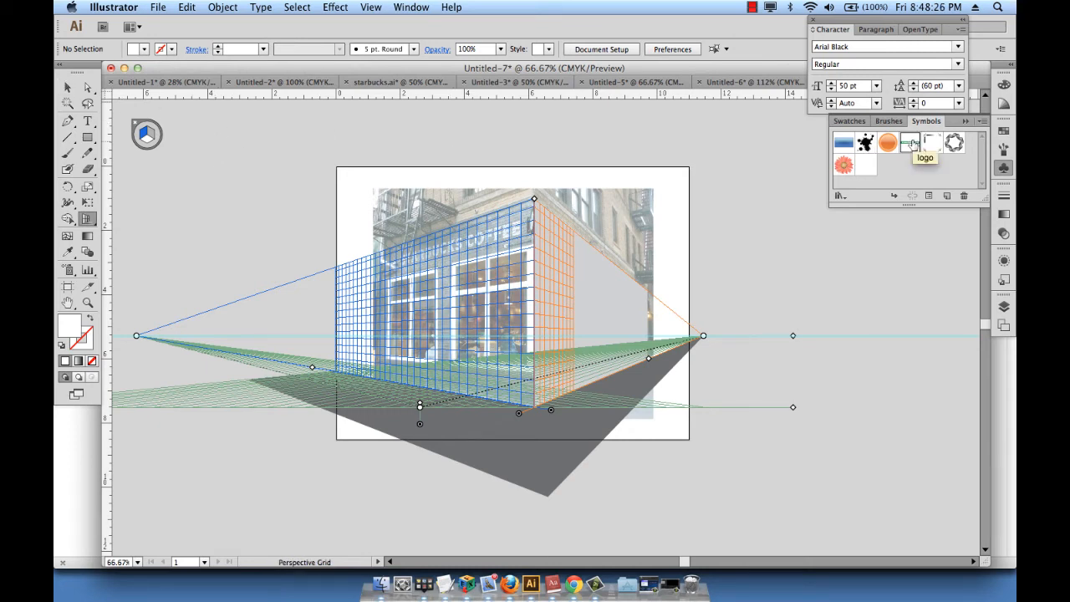
Place an instance of the logo symbol and attach it to the left perspective plane above the windows
left_click_drag(911, 144, 472, 148)
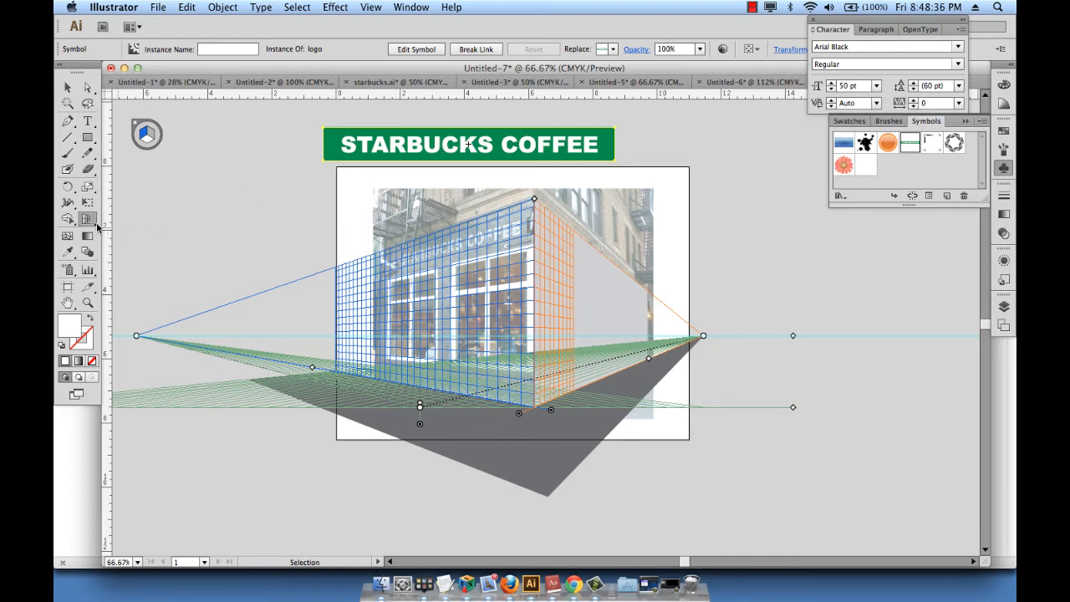
left_click_drag(90, 219, 154, 235)
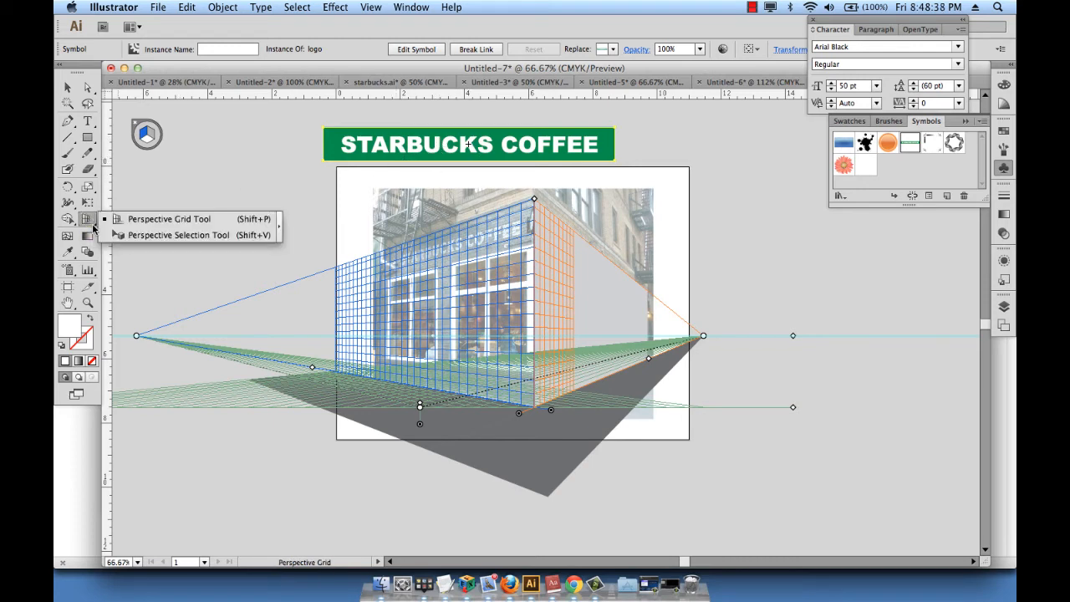
left_click(156, 236)
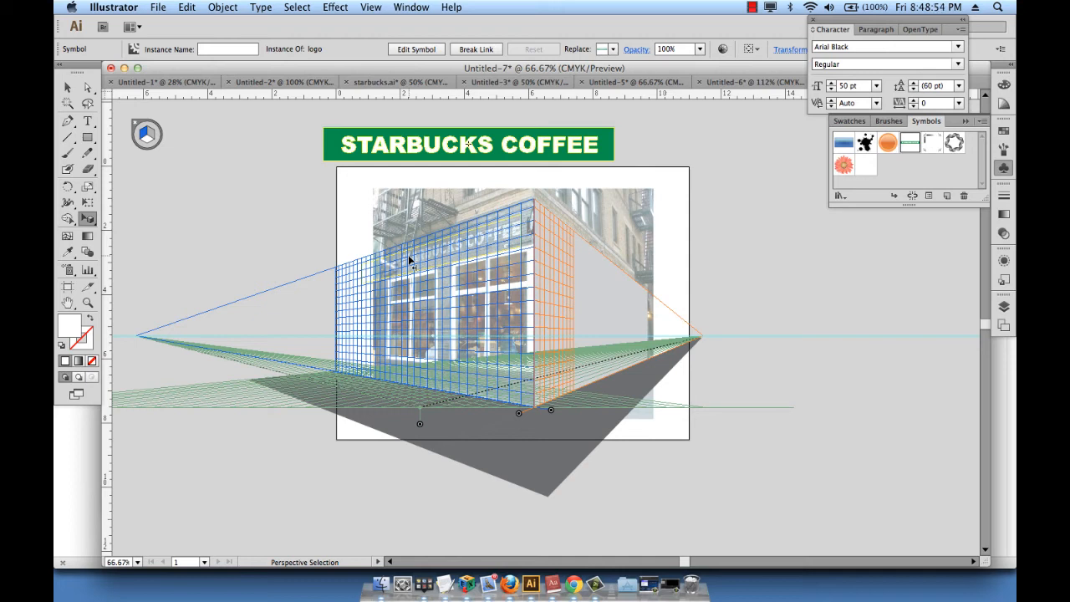
left_click_drag(409, 260, 409, 261)
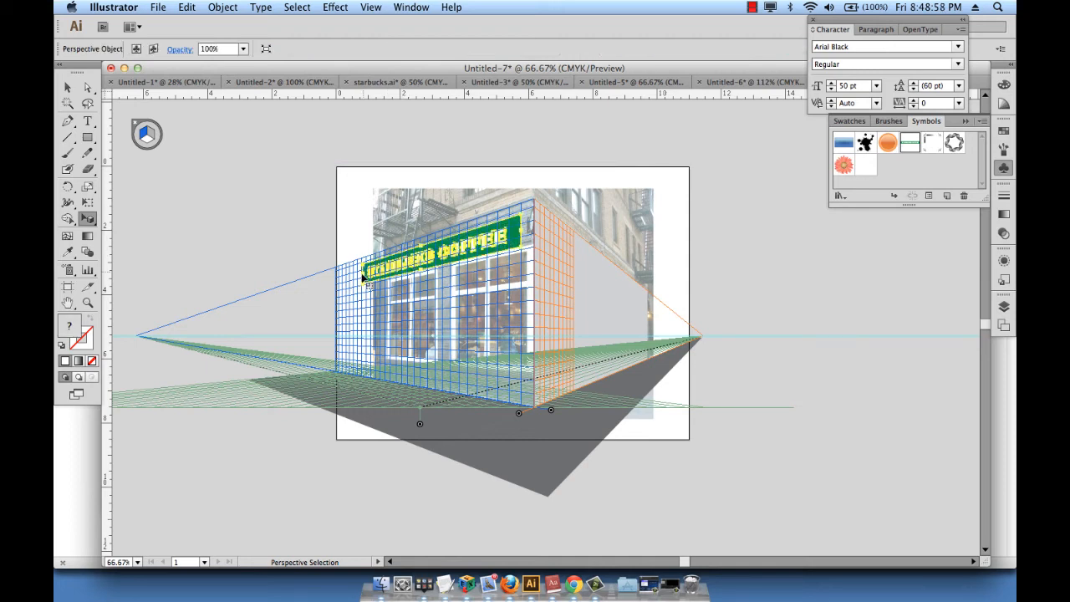
Scale the perspective sign down from its lower left corner, position it over the photo's lettering above the windows, and deselect it
left_click_drag(363, 285, 394, 281)
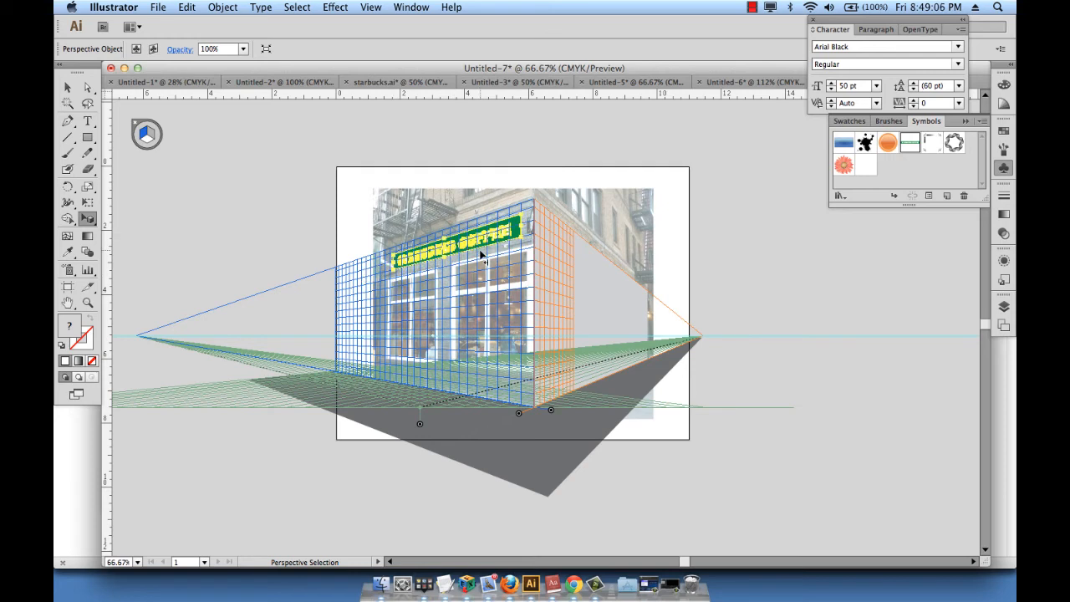
key("Left")
key("Left")
key("Right")
key("Right")
key("Right")
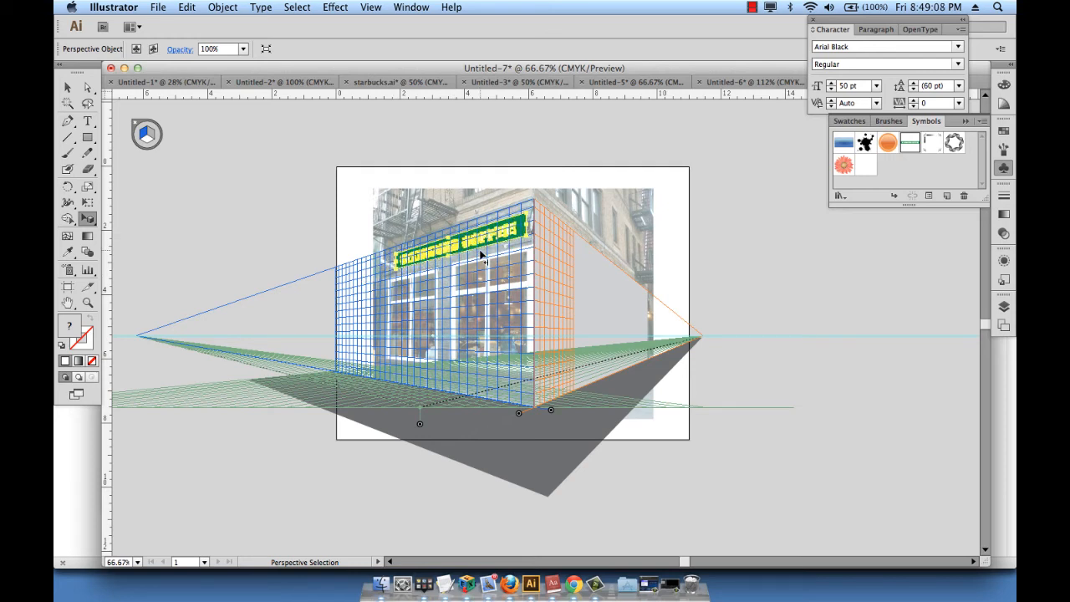
left_click_drag(481, 257, 387, 279)
left_click(70, 87)
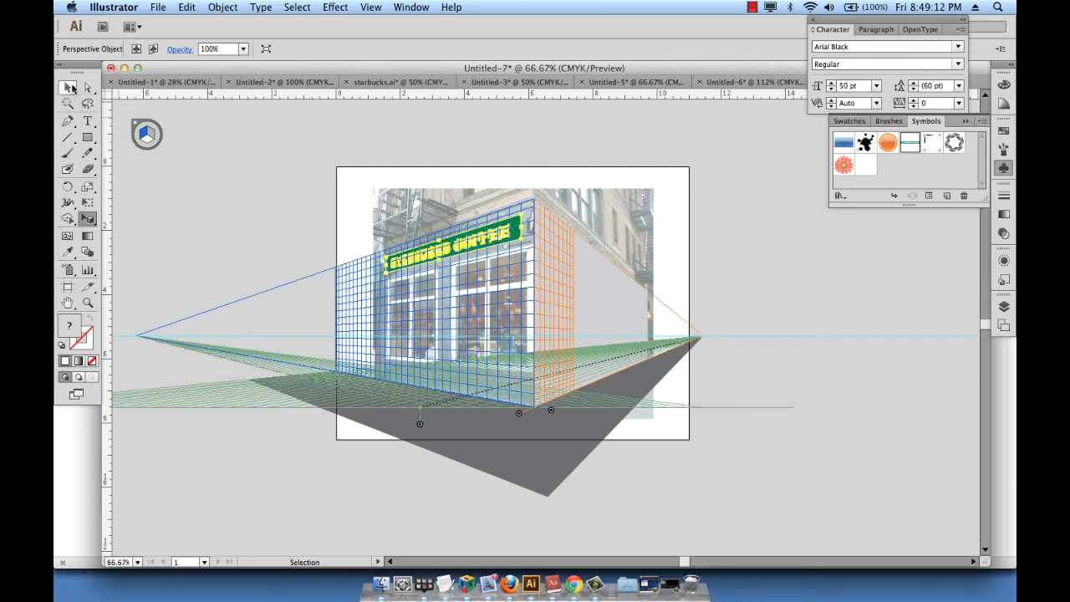
left_click(190, 157)
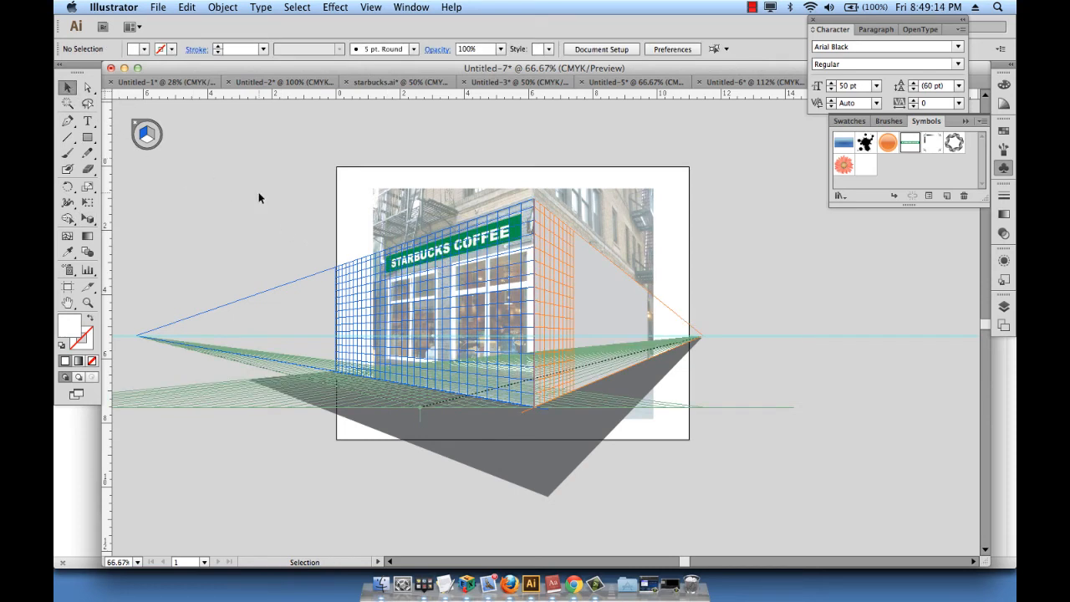
Hide the perspective grid over the storefront drawing
key("super")
key("super+shift+i")
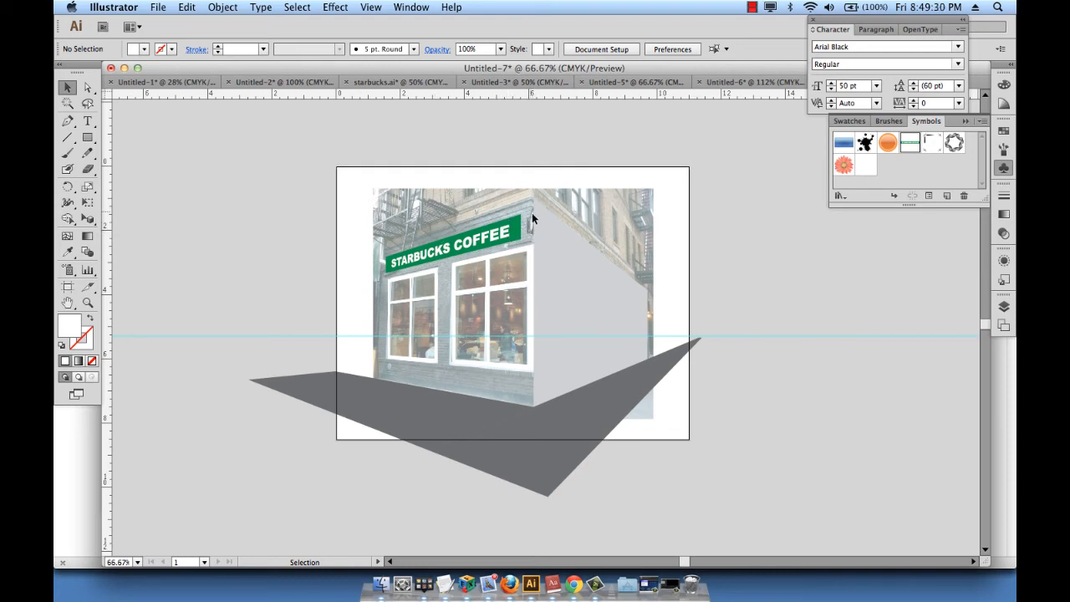
key("super+space")
left_click_drag(501, 203, 597, 294)
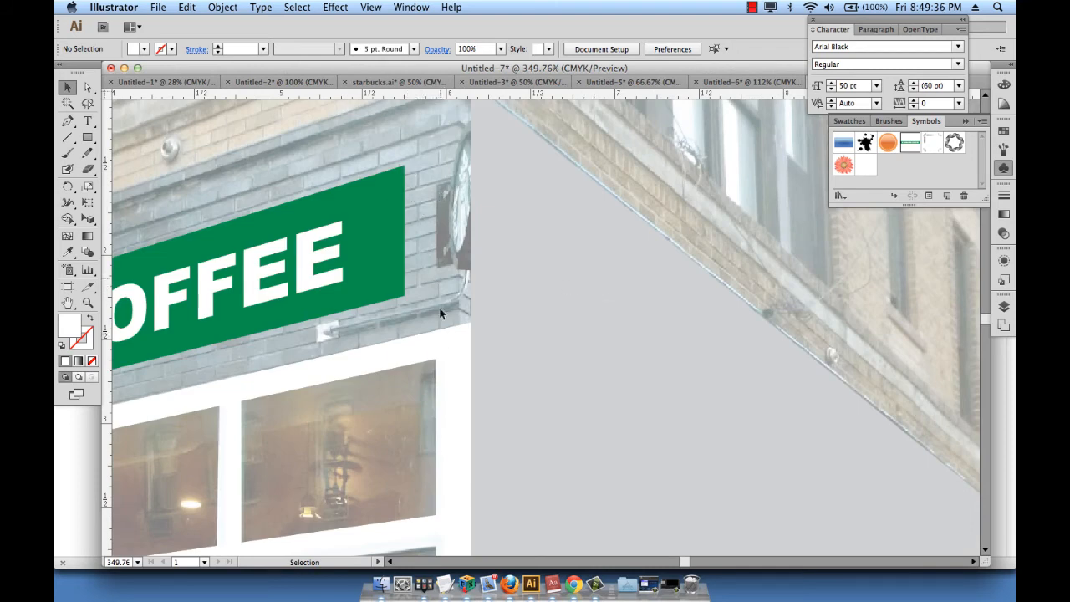
key("super+minus")
key("super+minus")
key("super+minus")
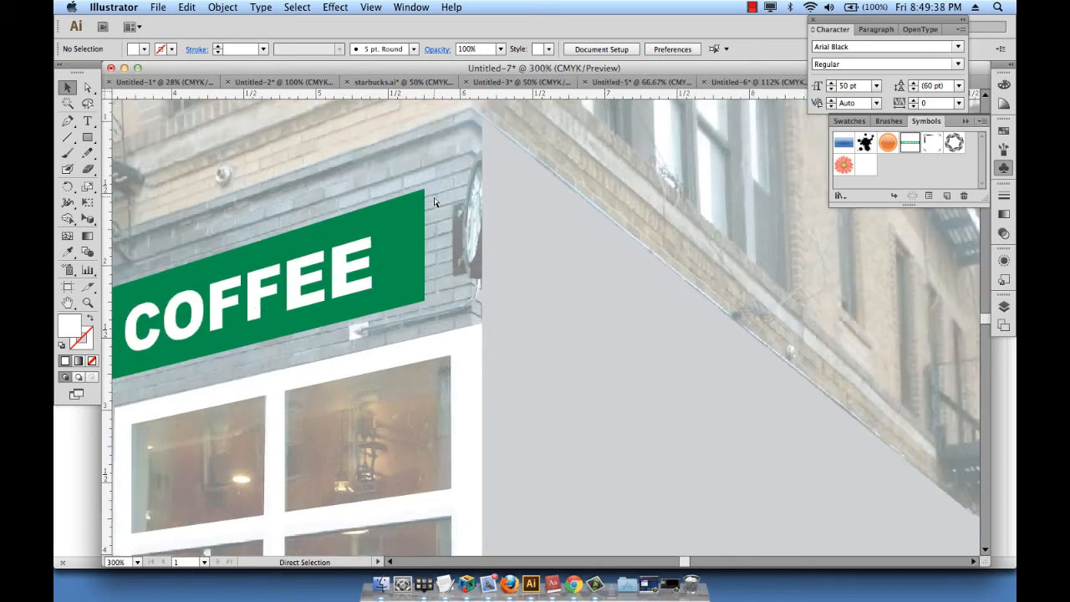
scroll(571, 343, "down", 1)
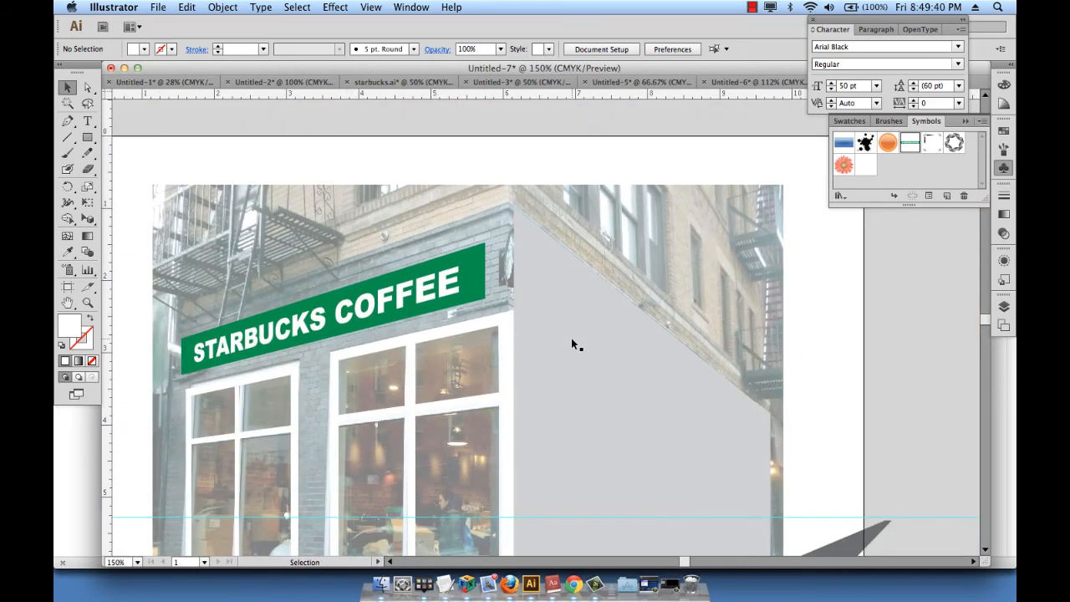
key("super+minus")
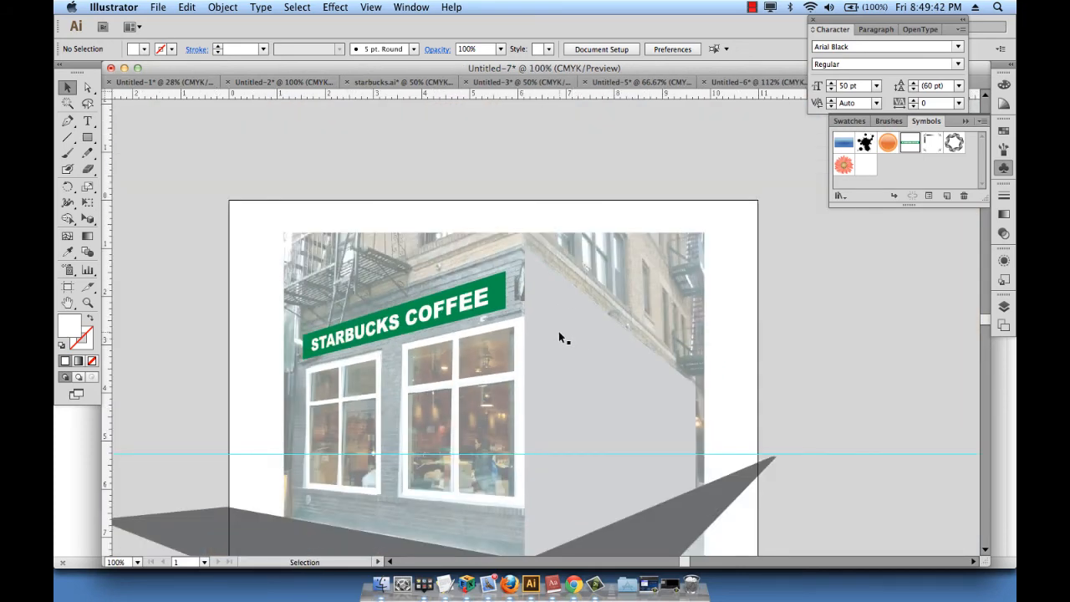
left_click(487, 294)
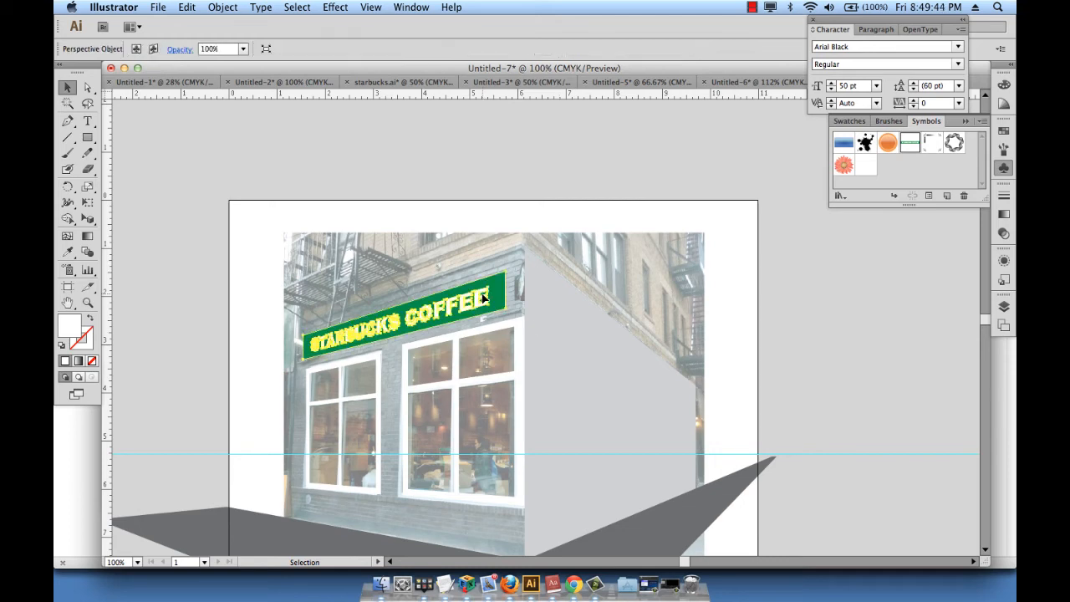
left_click(504, 184)
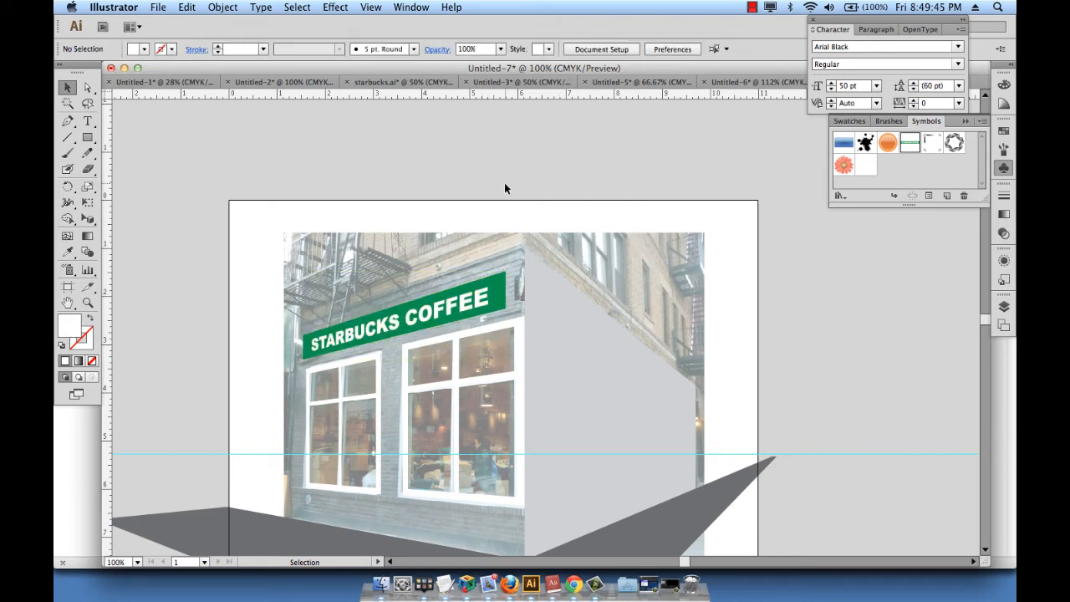
Set the default fill to light green with no object selected and activate the Rectangle tool
left_click(88, 137)
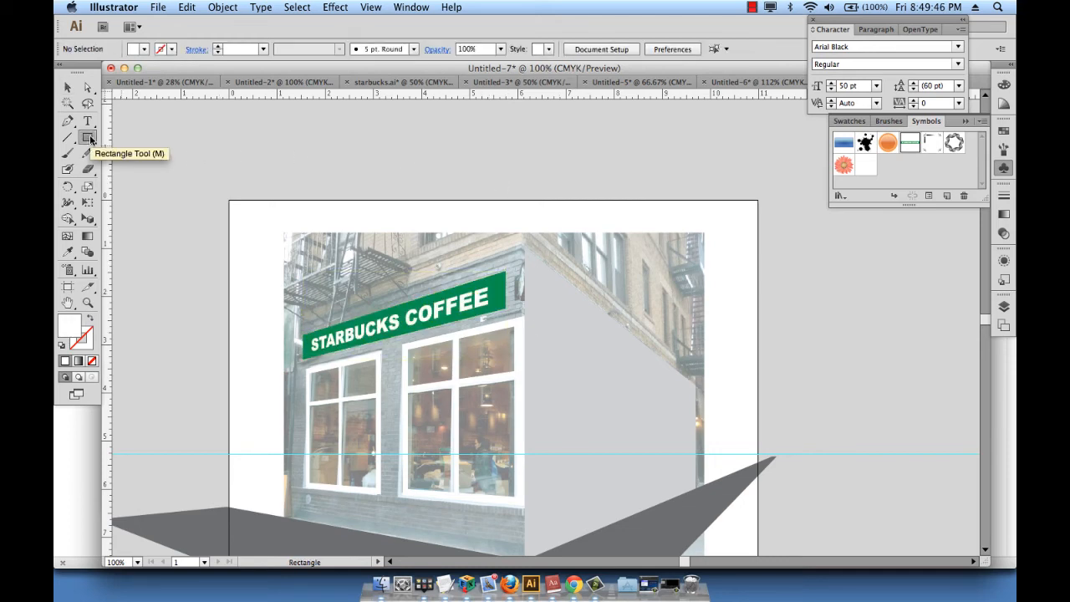
left_click(144, 49)
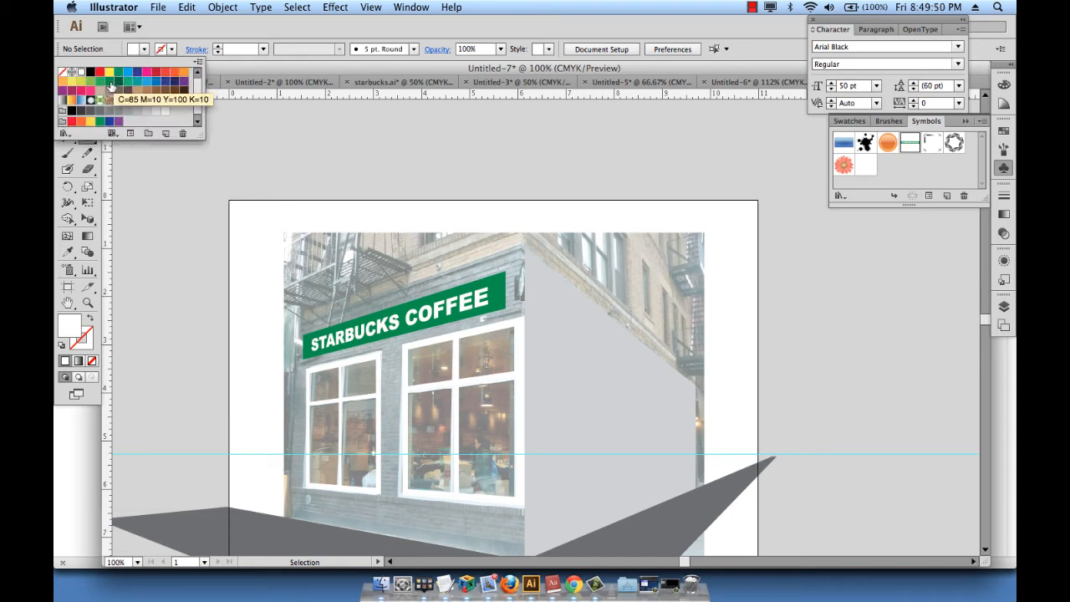
left_click(110, 83)
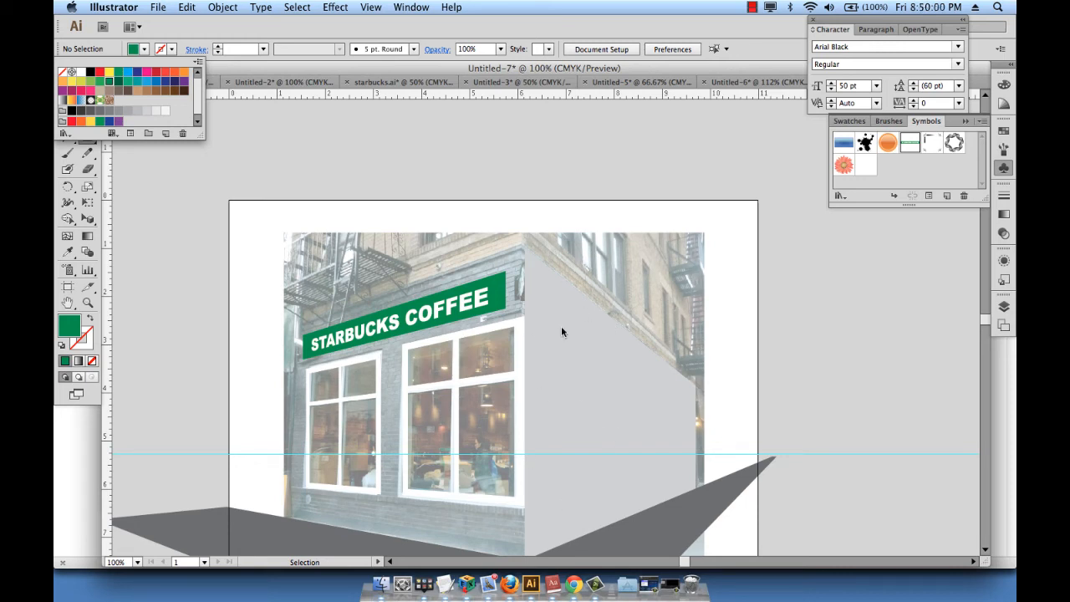
left_click(91, 81)
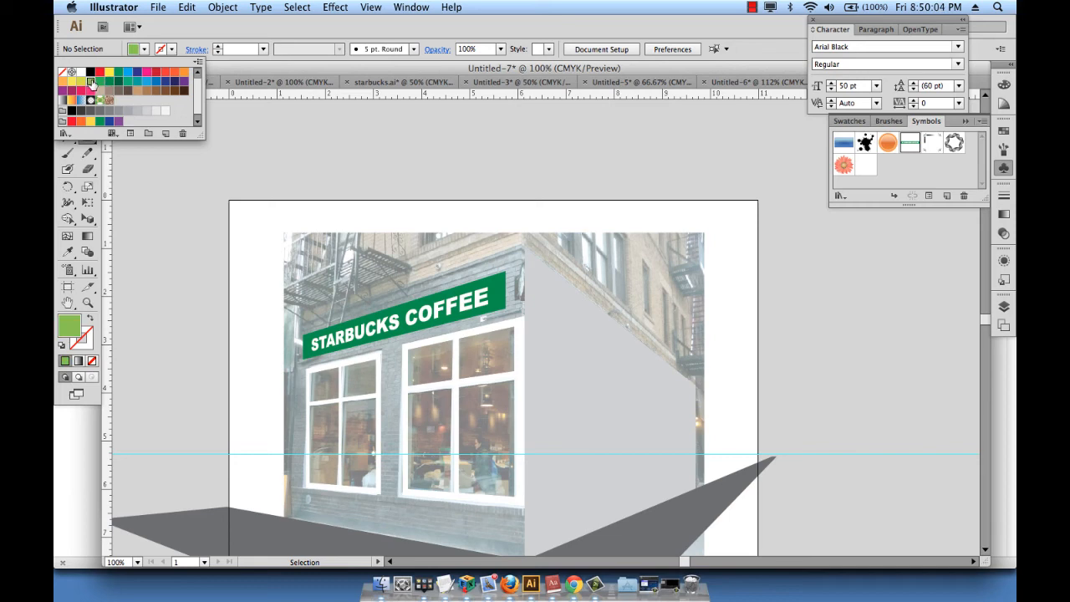
left_click(171, 177)
left_click(87, 138)
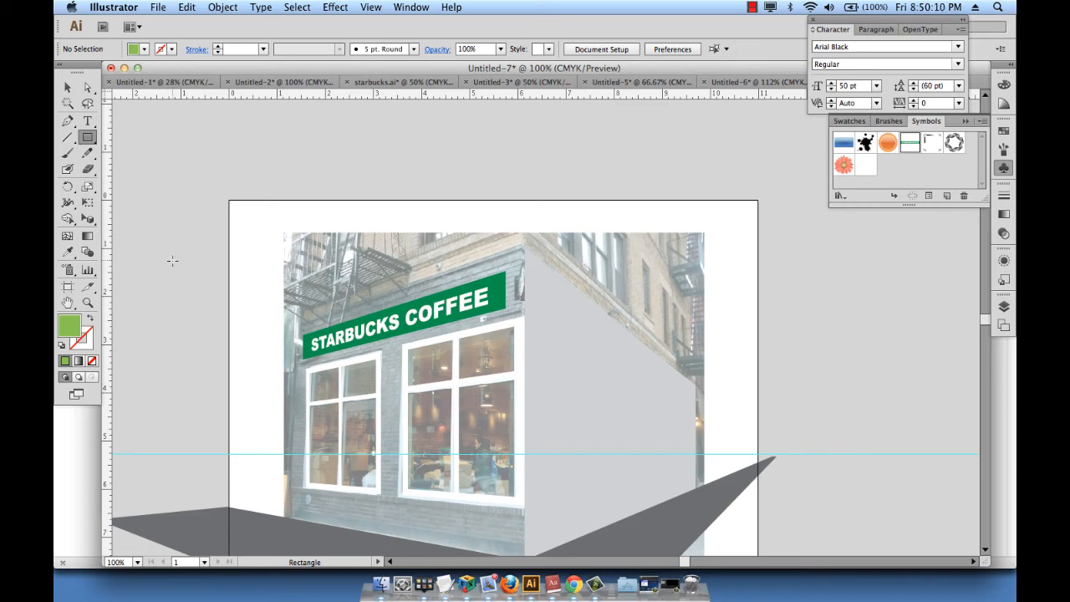
Show the perspective grid and draw the sign's light green side face on the right plane, starting at the sign's upper right corner
key("super")
key("super+shift+i")
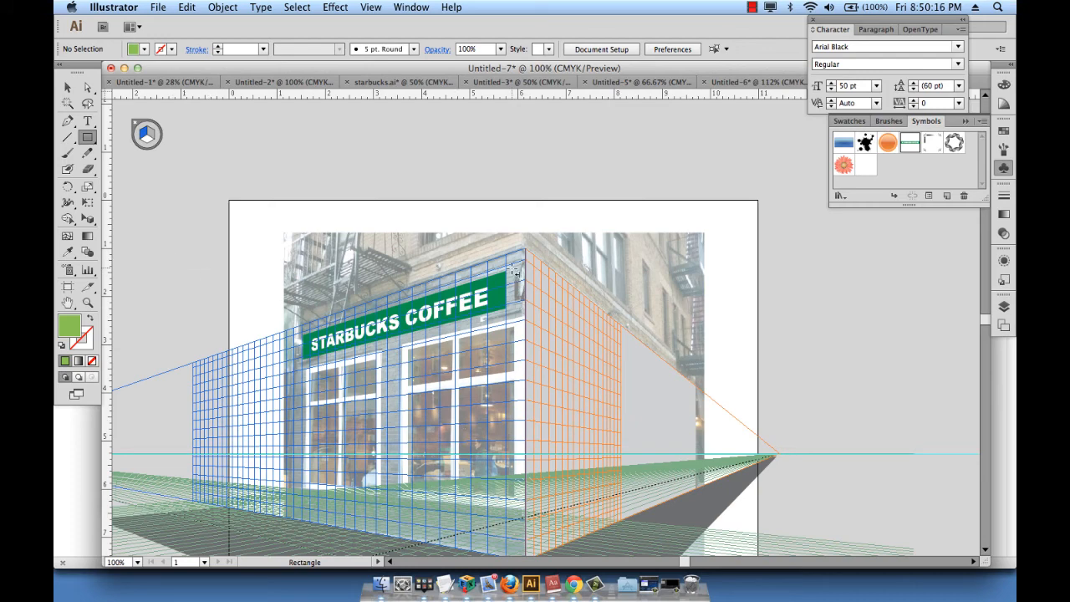
key("super+space")
left_click_drag(521, 279, 585, 357)
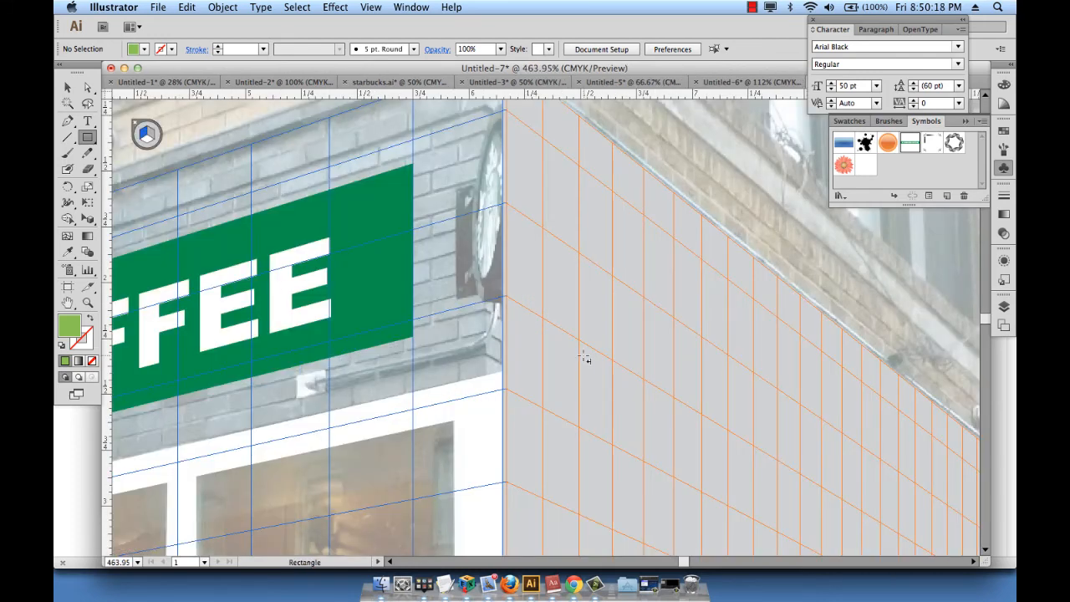
left_click(151, 136)
left_click_drag(416, 166, 466, 366)
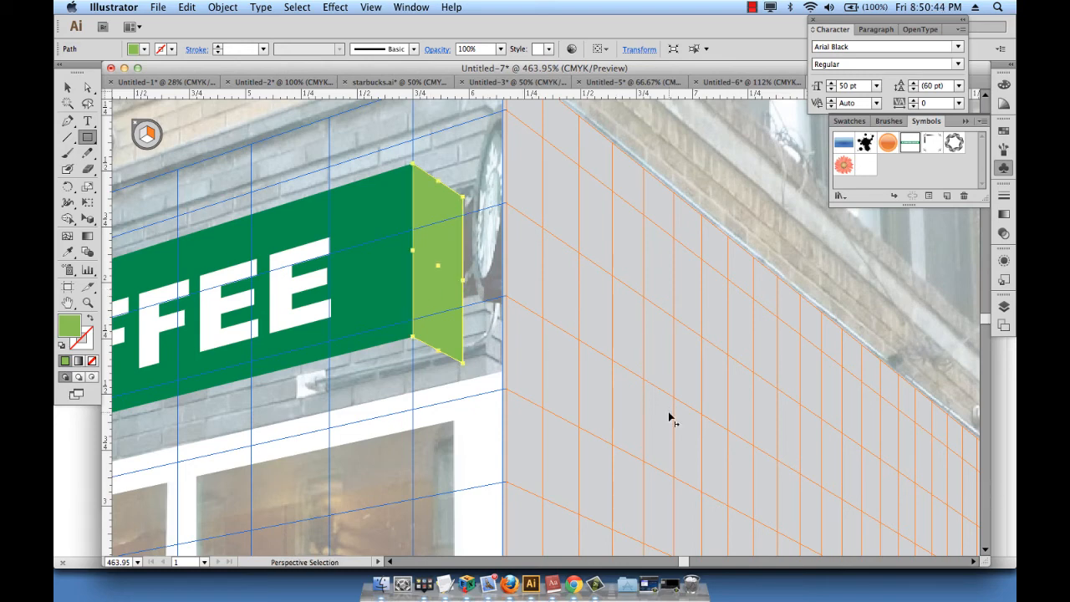
Try a dark green fill on the sign's side face, undo it and deselect the face
key("super+minus")
key("super+minus")
key("super+minus")
key("super+minus")
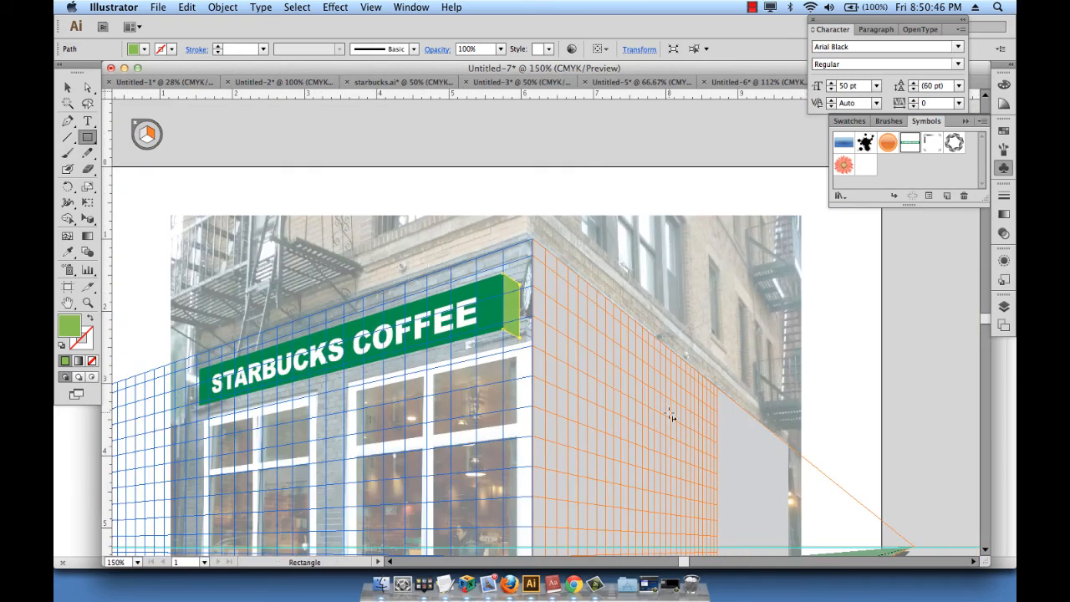
scroll(504, 396, "down", 3)
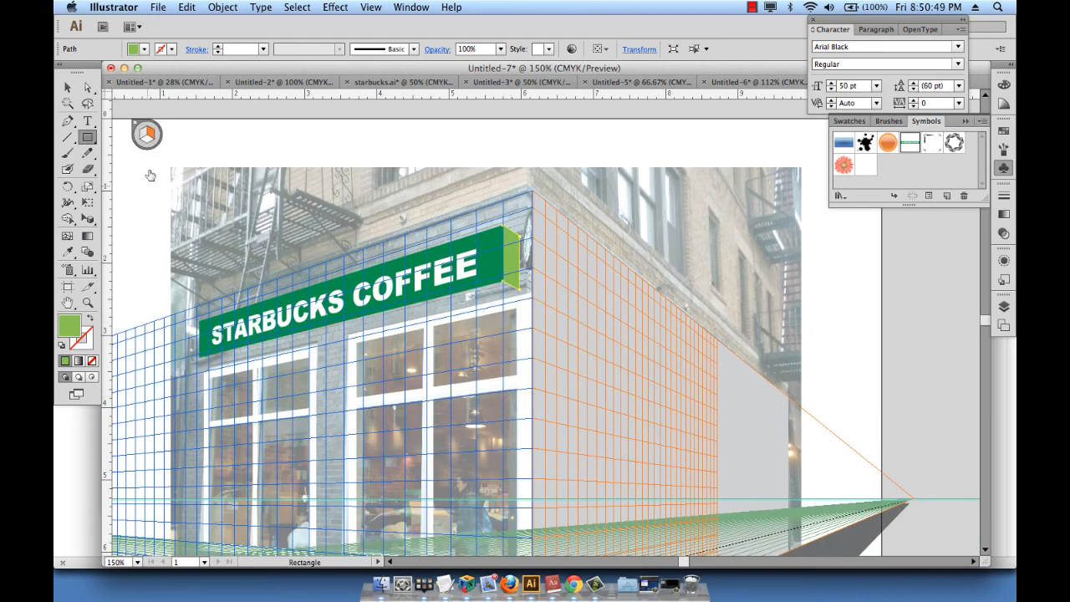
left_click(136, 48)
left_click(119, 83)
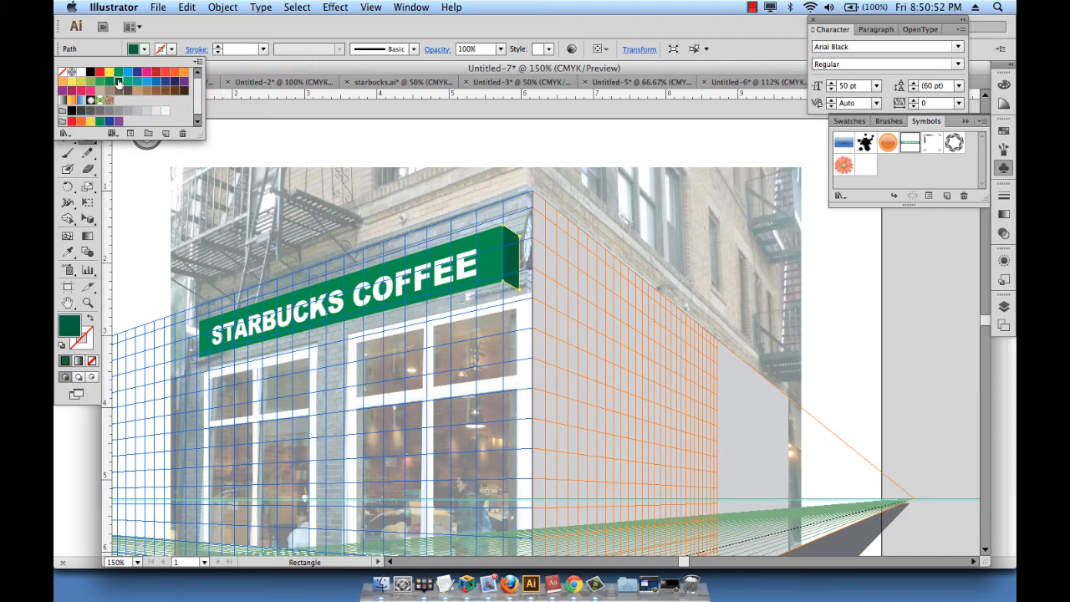
key("Escape")
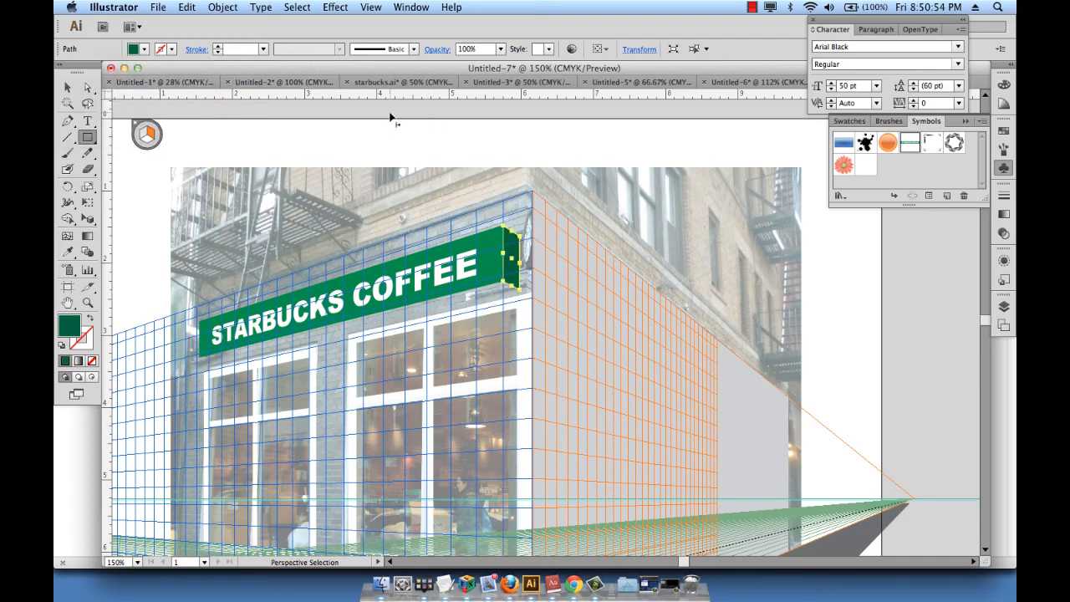
key("super+z")
left_click(390, 136, "super")
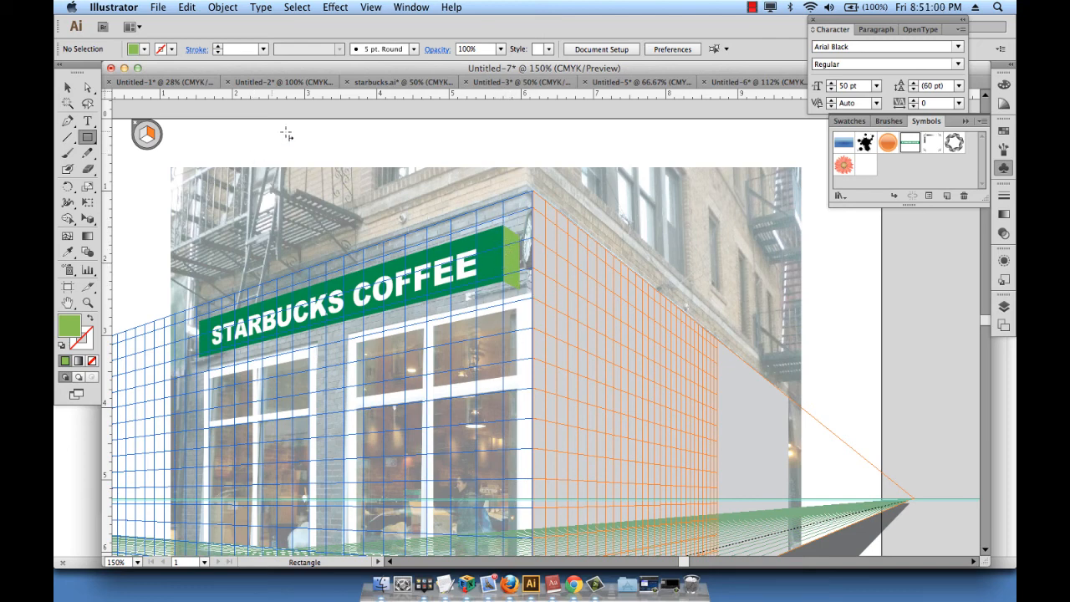
Draw the sign's underside as a dark green rectangle on the horizontal perspective plane, from the side face's lower corner to the sign's far left end
left_click(144, 48)
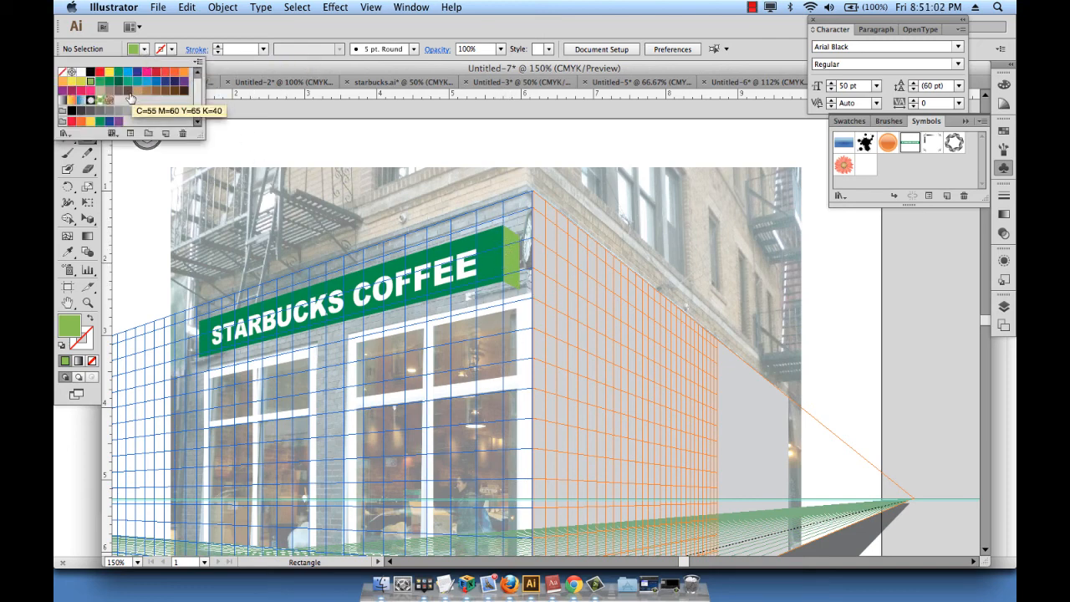
left_click(119, 85)
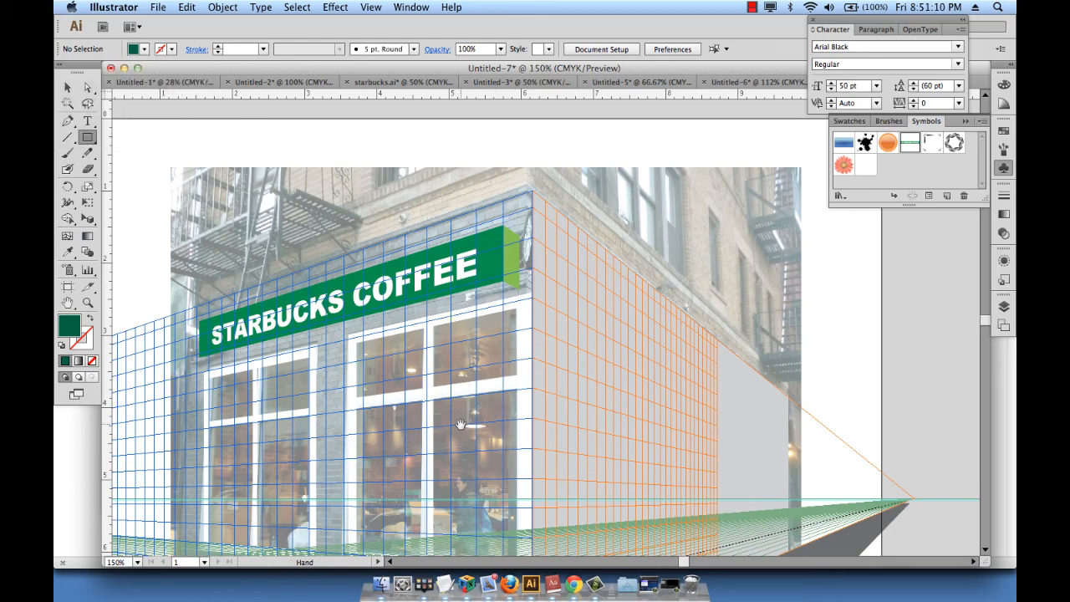
left_click_drag(458, 425, 459, 279)
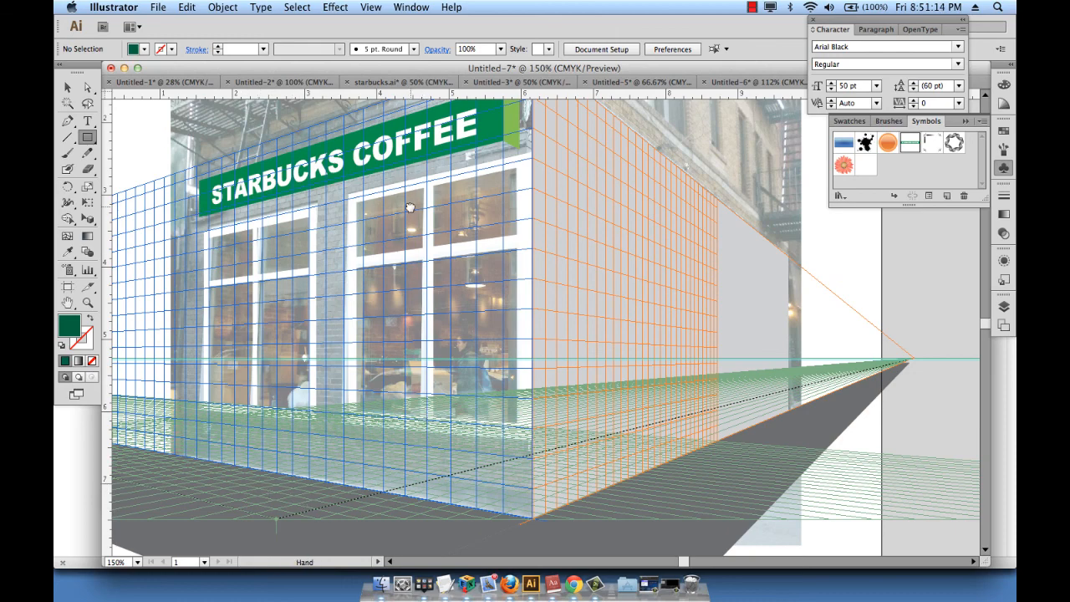
left_click_drag(426, 205, 468, 296)
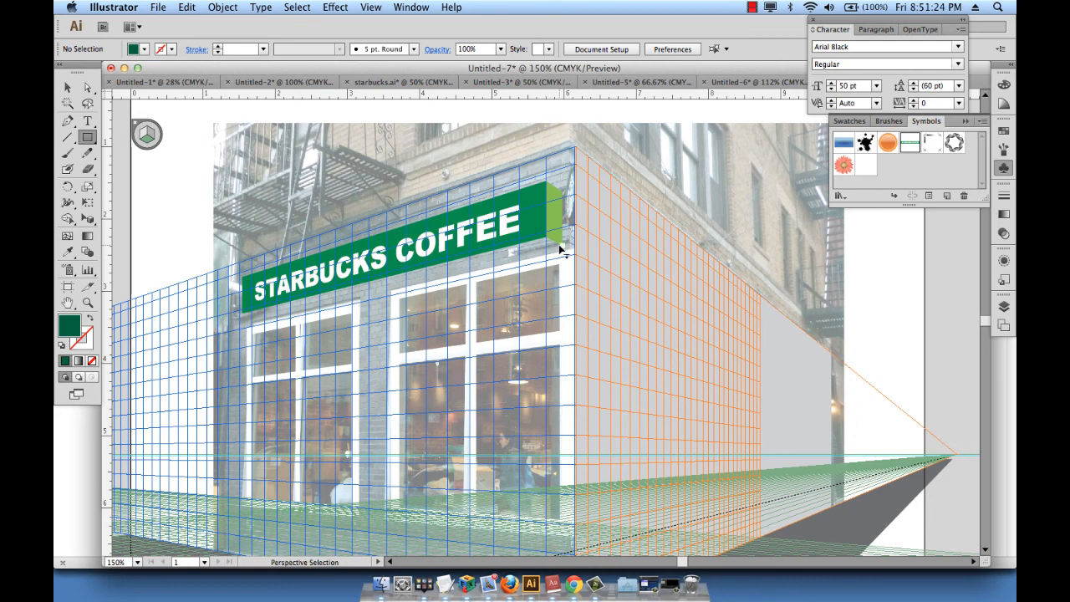
key("super+equal")
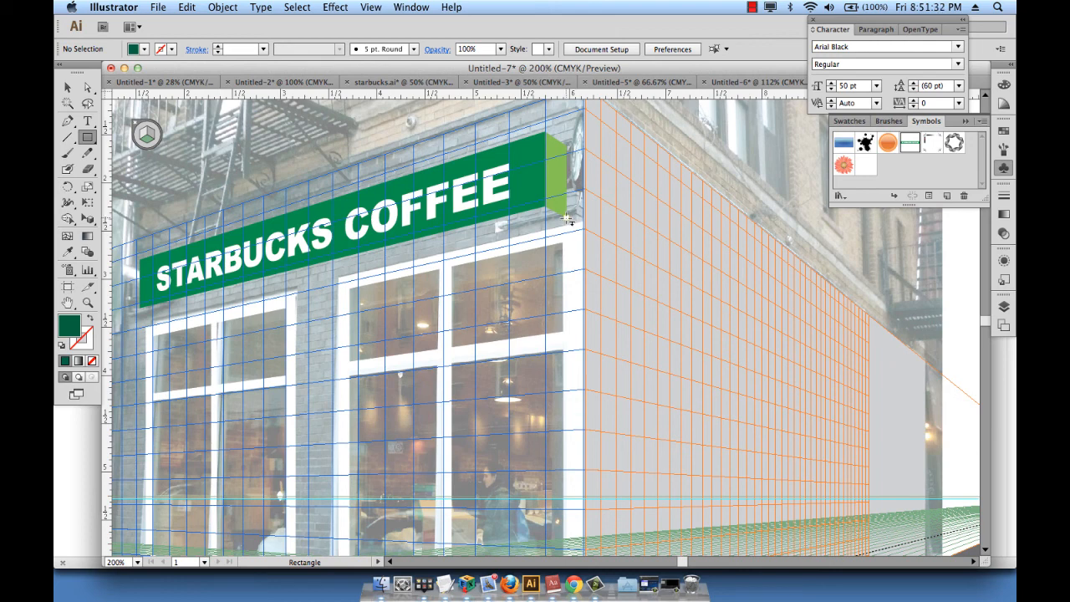
left_click_drag(567, 218, 142, 311)
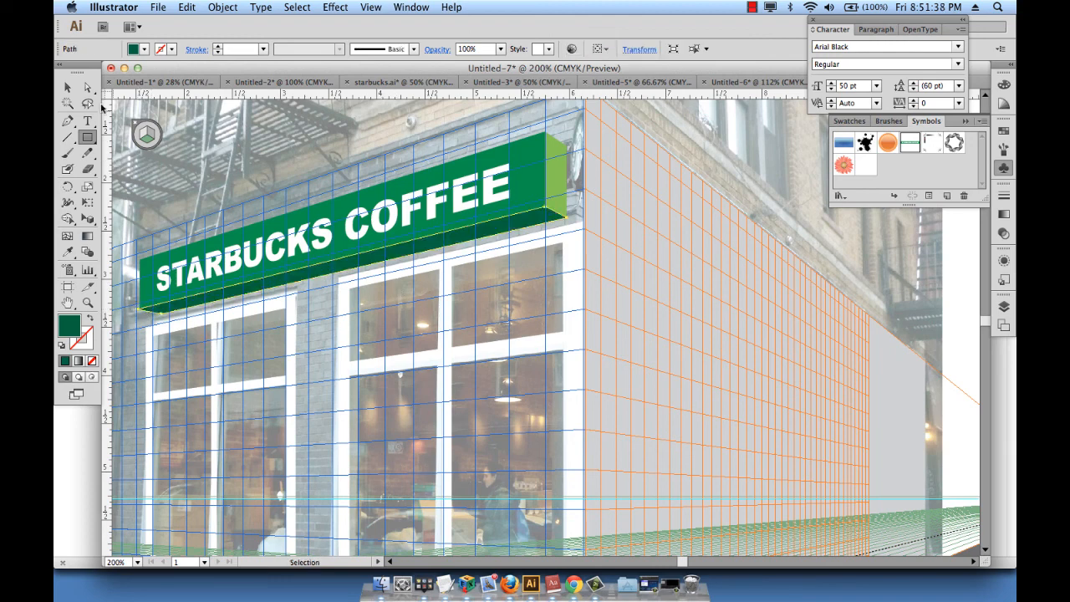
Fit the artboard in the window, deselect the sign's underside and hide the perspective grid
left_click(67, 87)
key("super+0")
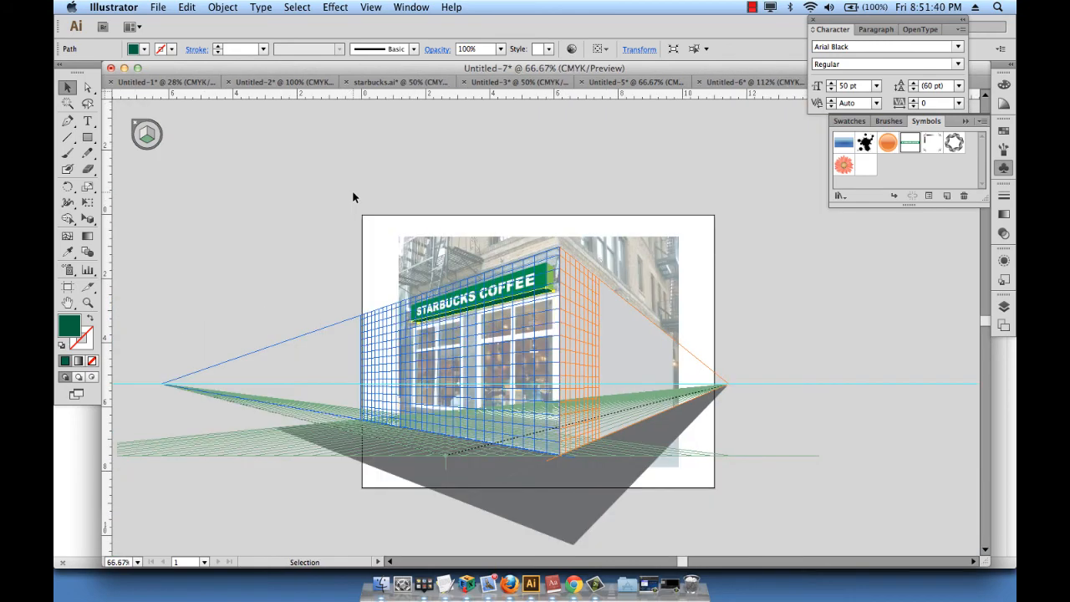
left_click(438, 219)
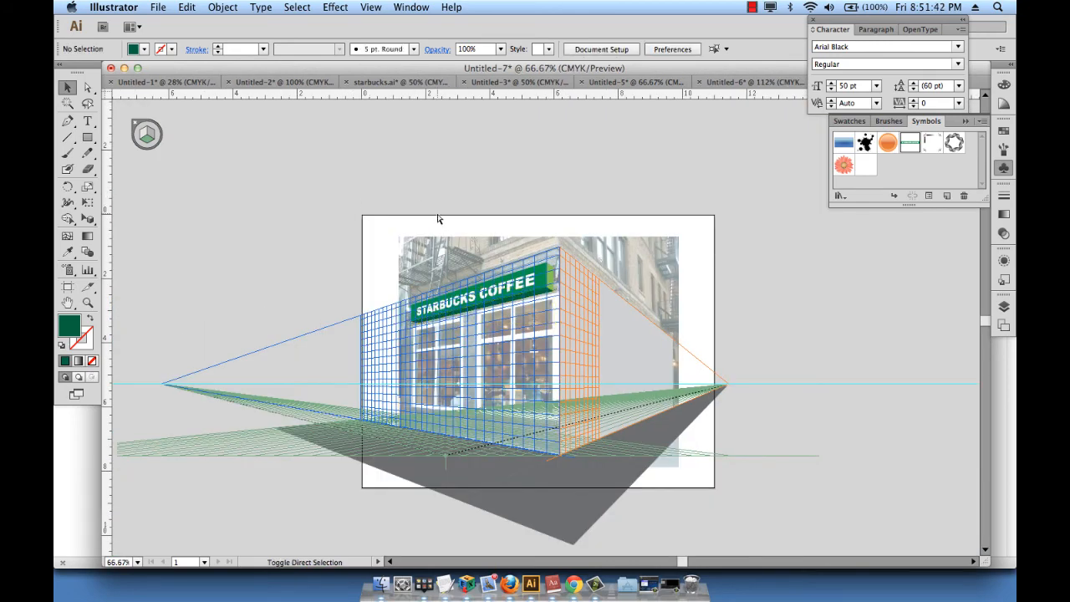
key("super+shift+i")
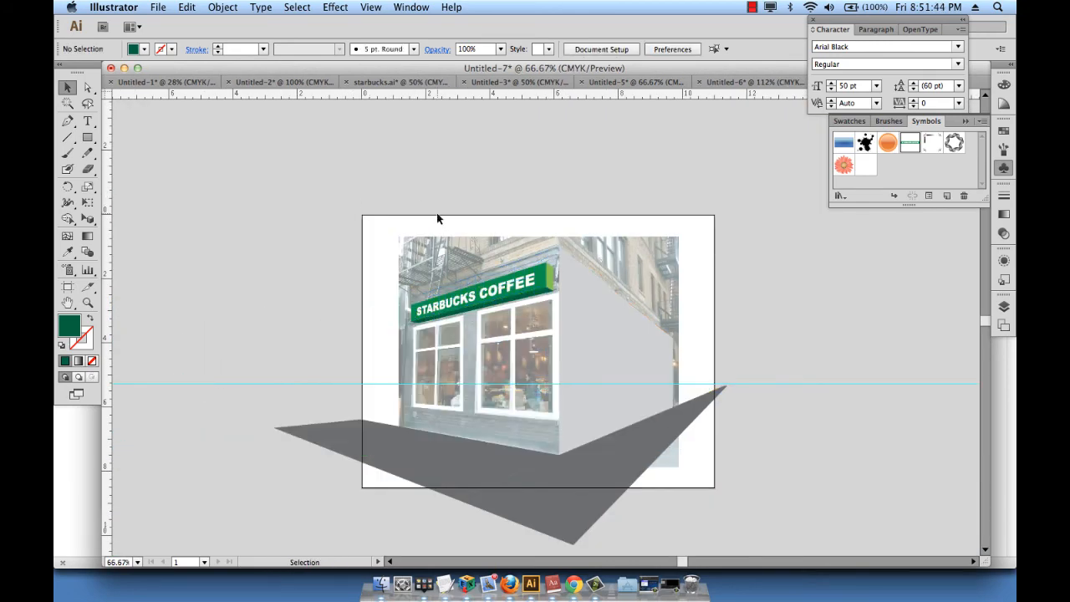
Show the layers and turn on visibility of the wall path in the left plane layer
scroll(205, 351, "right", 4)
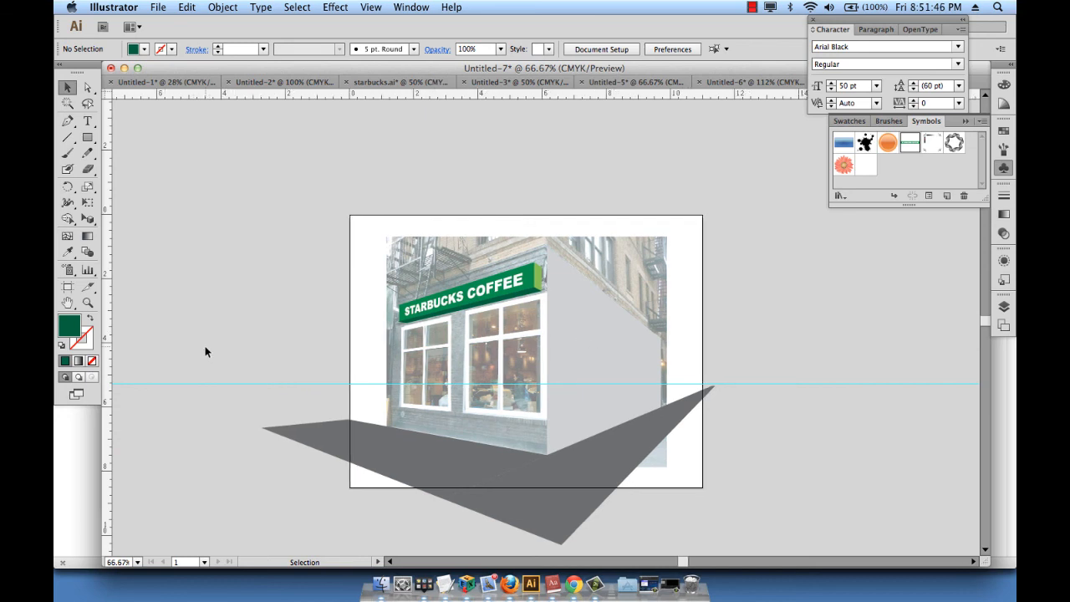
left_click(1004, 307)
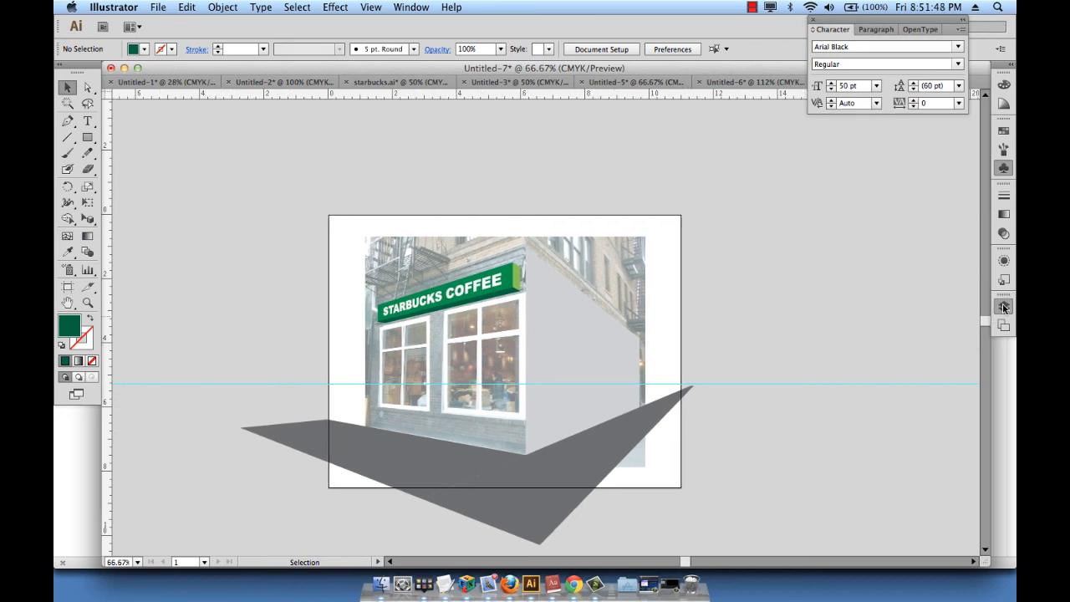
left_click(840, 398)
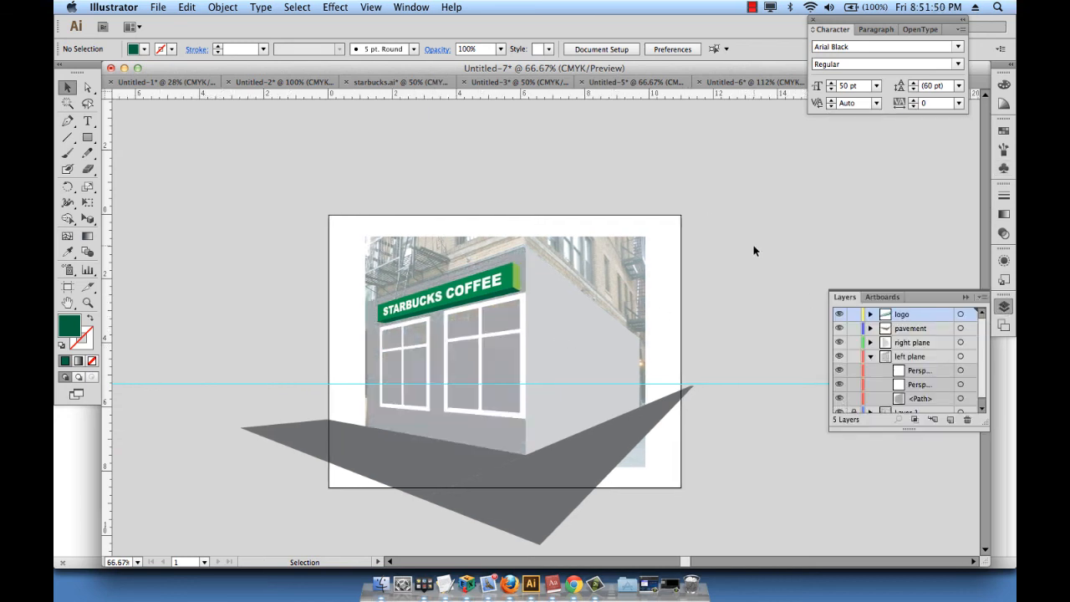